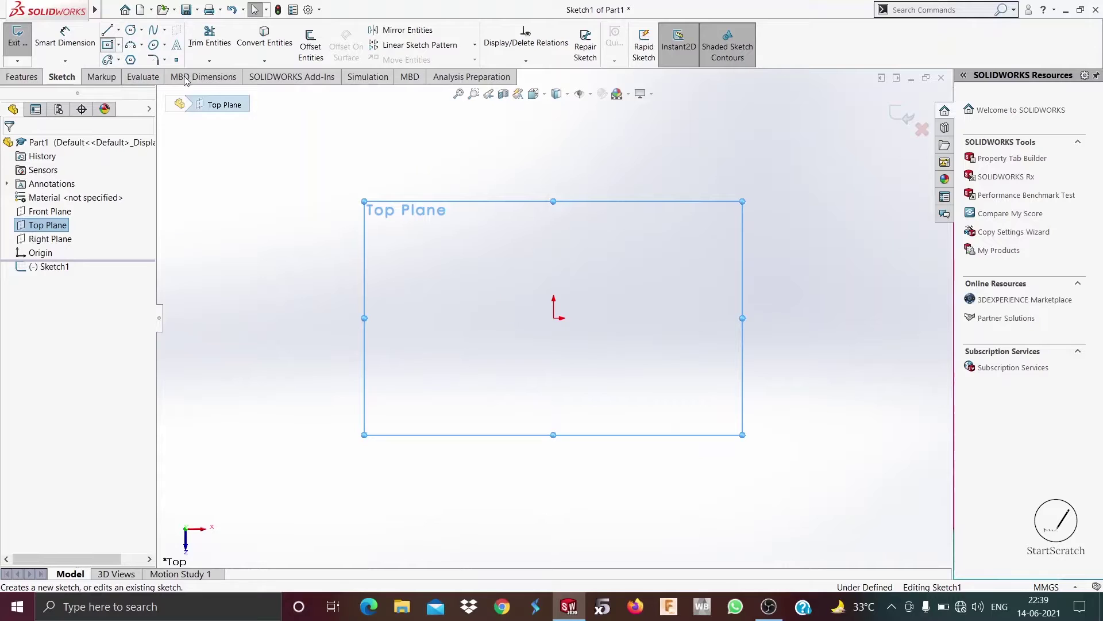
# Step: Sketch a center rectangle about 87 mm by 57 mm, centered horizontally in line with the origin on its right side
pyautogui.click(693, 318)
pyautogui.click(790, 337)
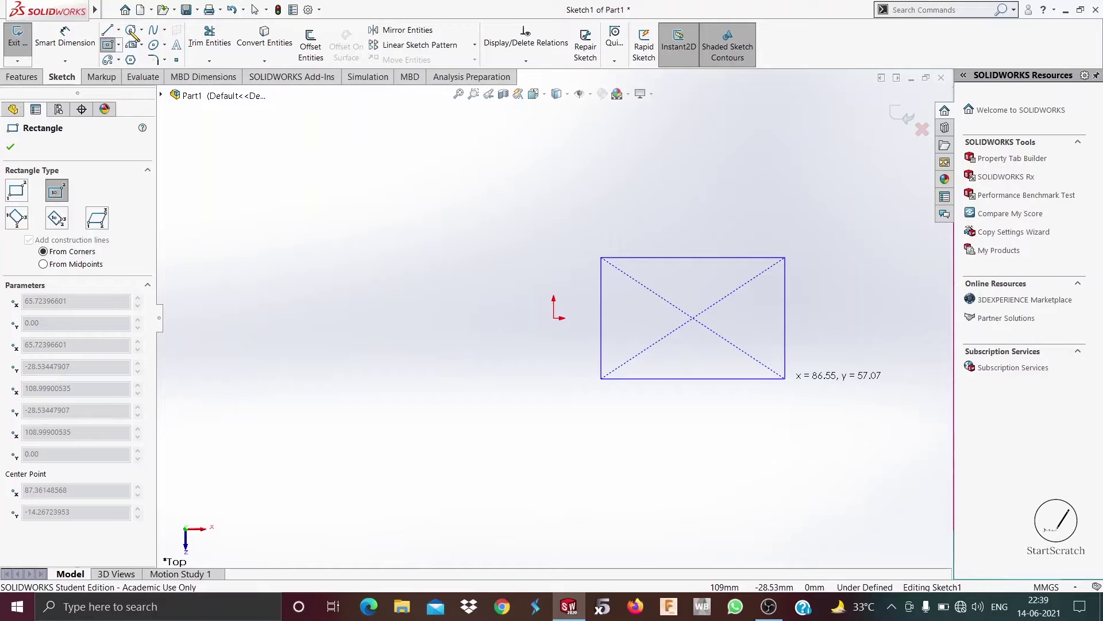
pyautogui.click(786, 378)
# Step: Sketch a circle with a radius of about 42 mm left of the origin, its center level with the origin
pyautogui.click(131, 29)
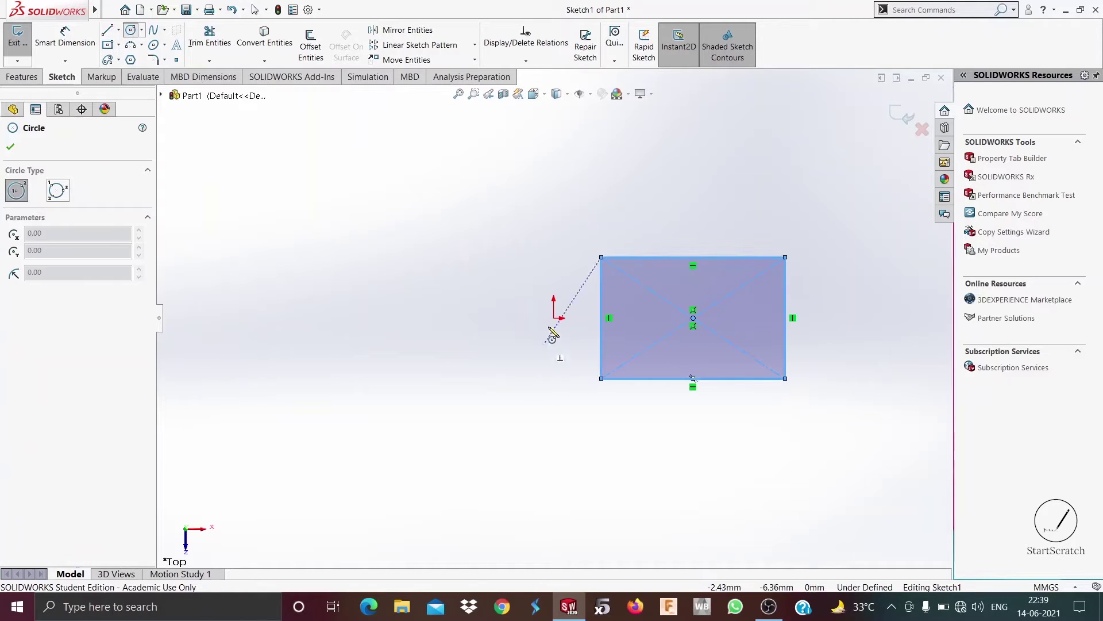
pyautogui.click(426, 319)
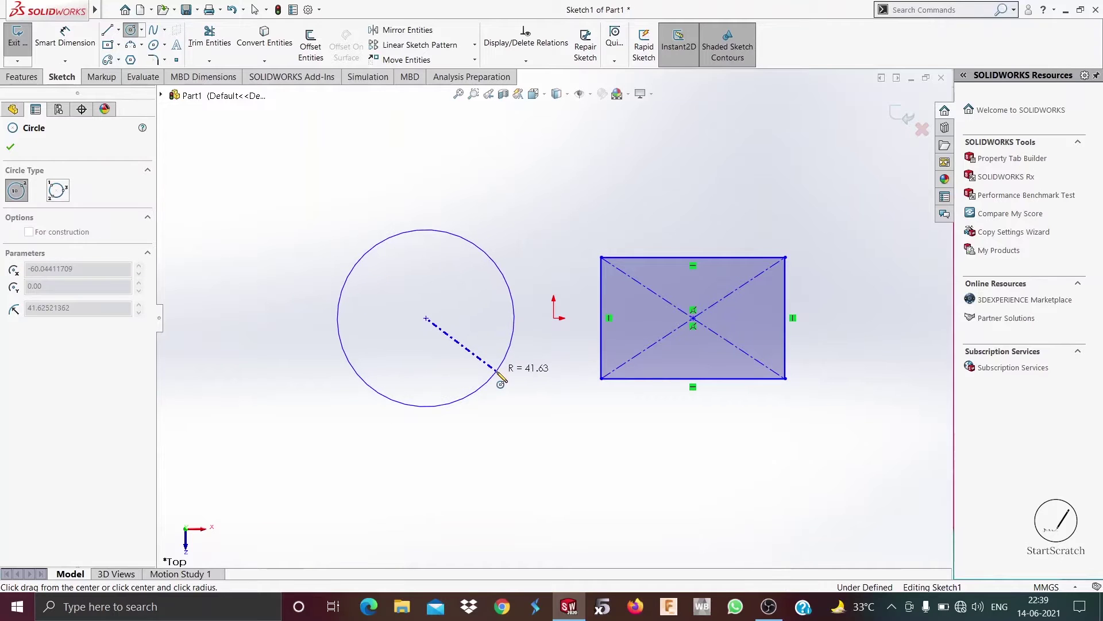
pyautogui.click(498, 374)
# Step: Sketch a horizontal straight slot left of the circle, about 49 mm between arc centers and about 57 mm wide
pyautogui.click(109, 61)
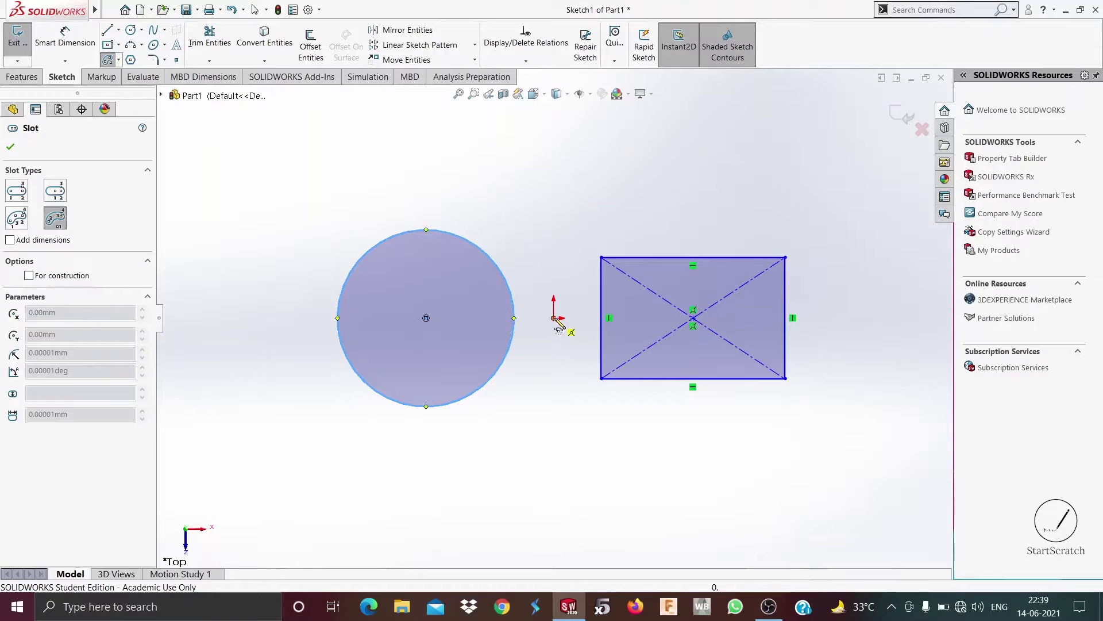
pyautogui.click(16, 191)
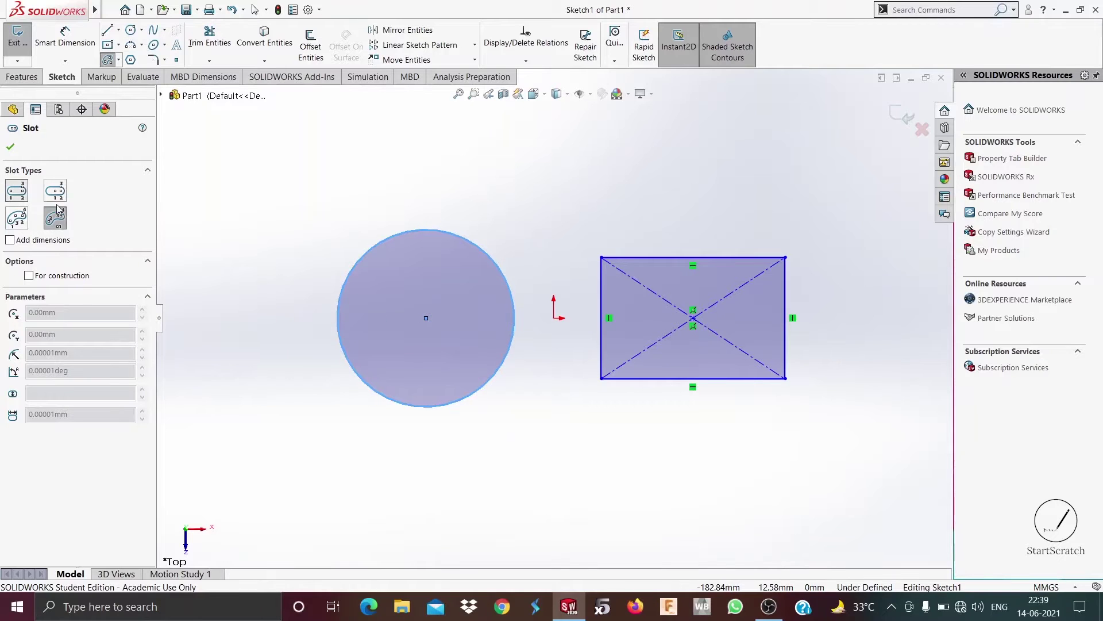
pyautogui.press('z')
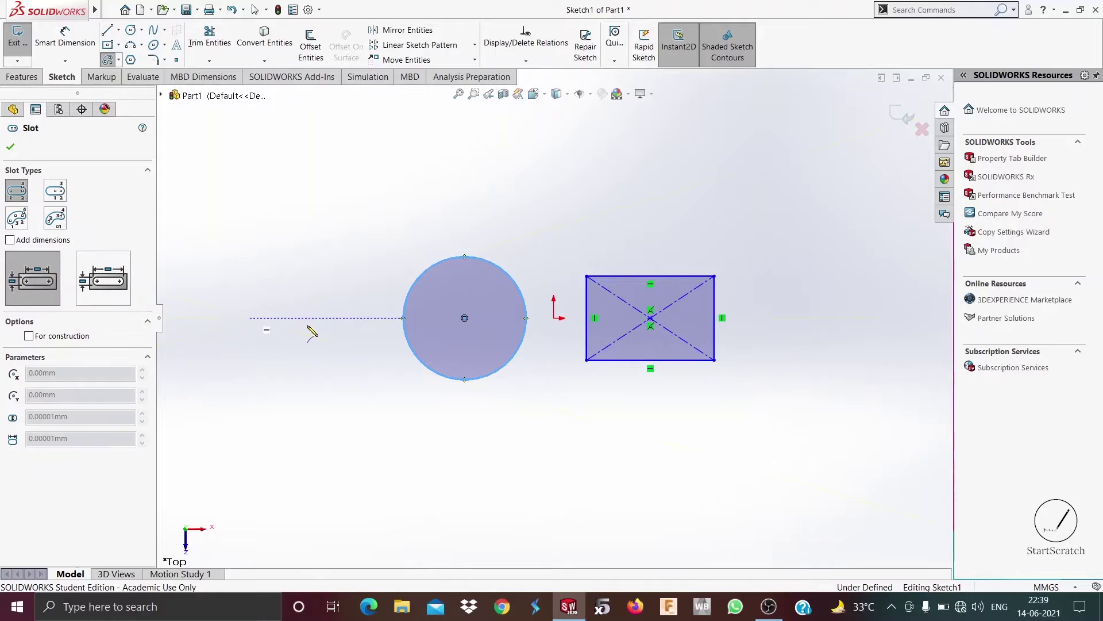
pyautogui.click(253, 319)
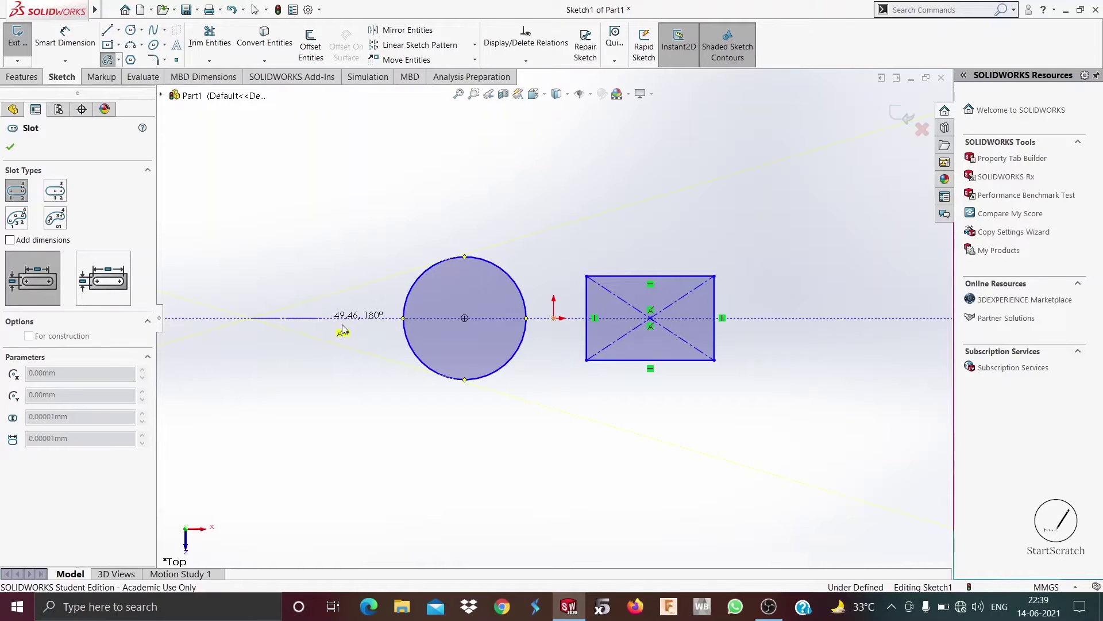
pyautogui.click(325, 318)
pyautogui.click(391, 360)
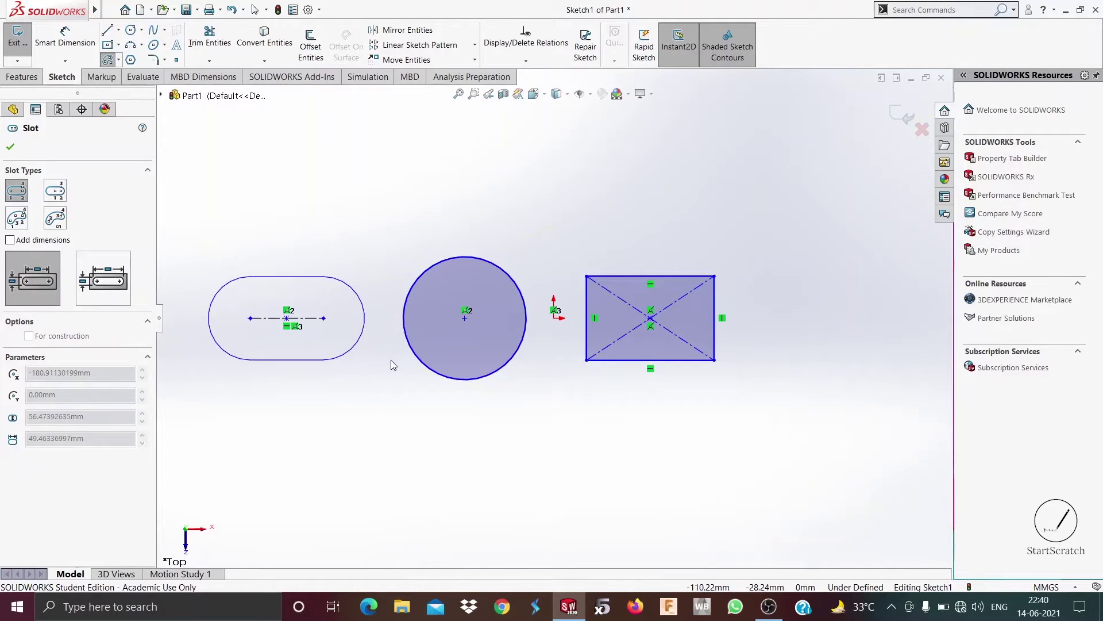
pyautogui.click(393, 364)
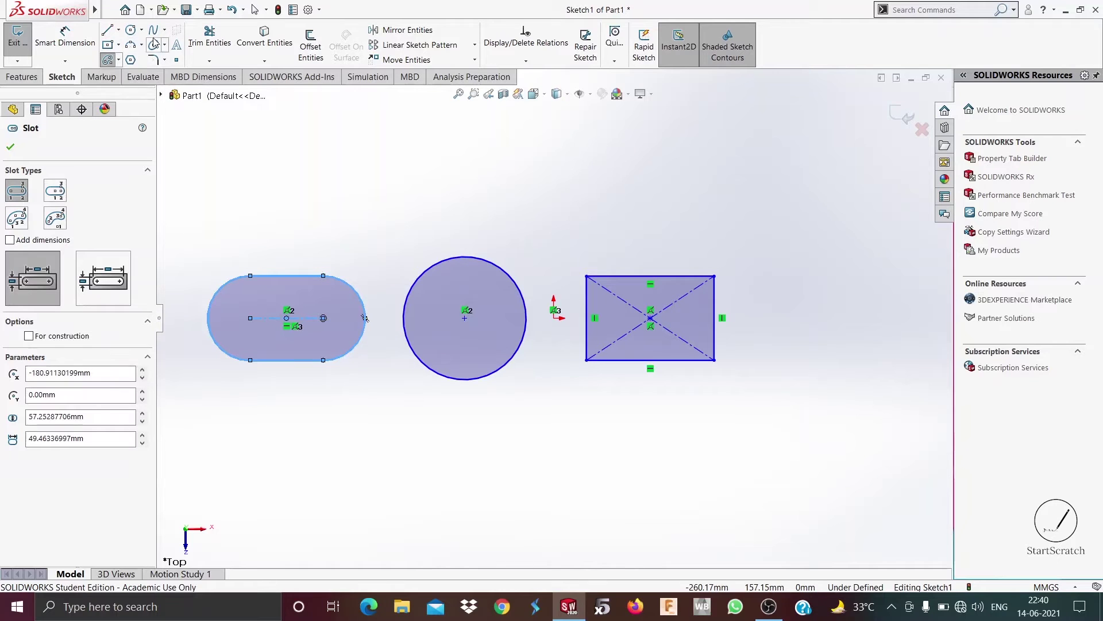
# Step: Sketch a closed triangle with a horizontal base below the circle and rectangle, its apex vertically aligned with the origin
pyautogui.click(118, 32)
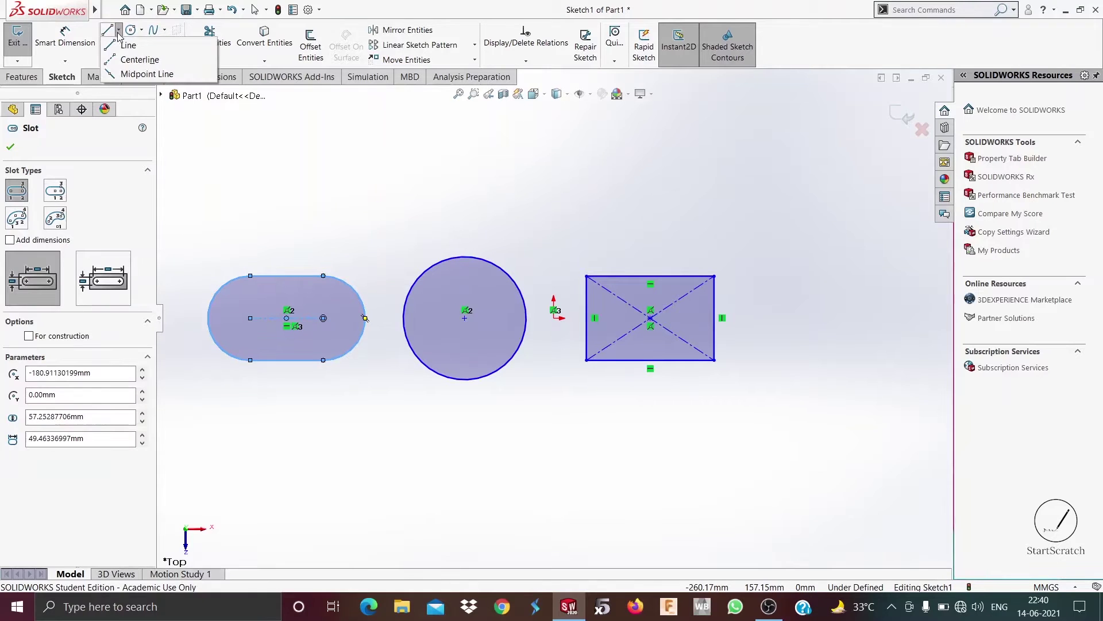
pyautogui.click(127, 44)
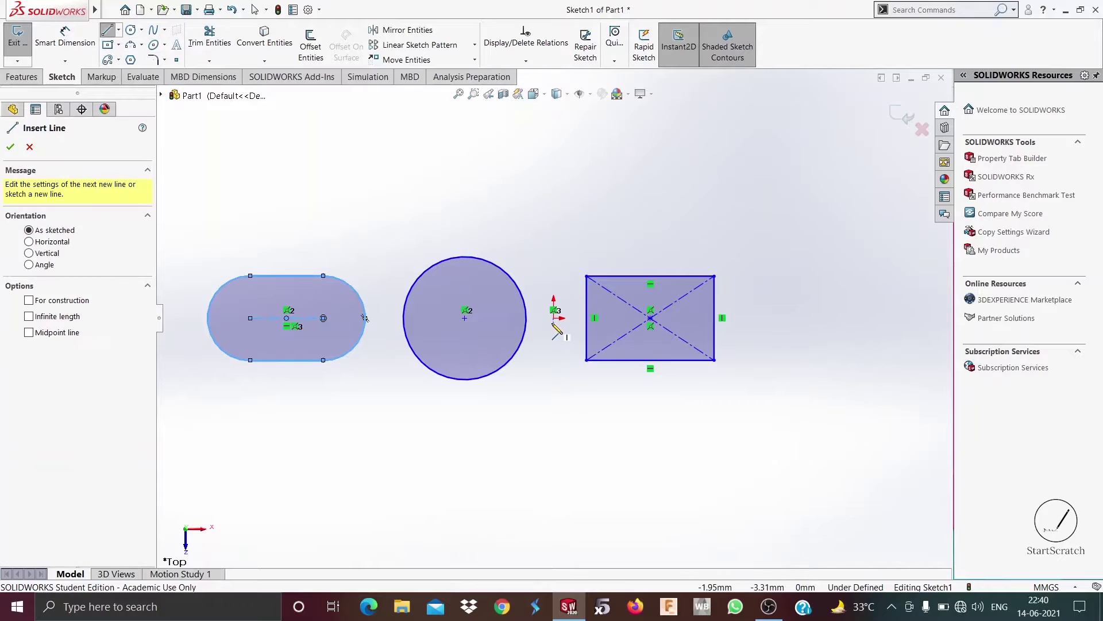
pyautogui.click(551, 411)
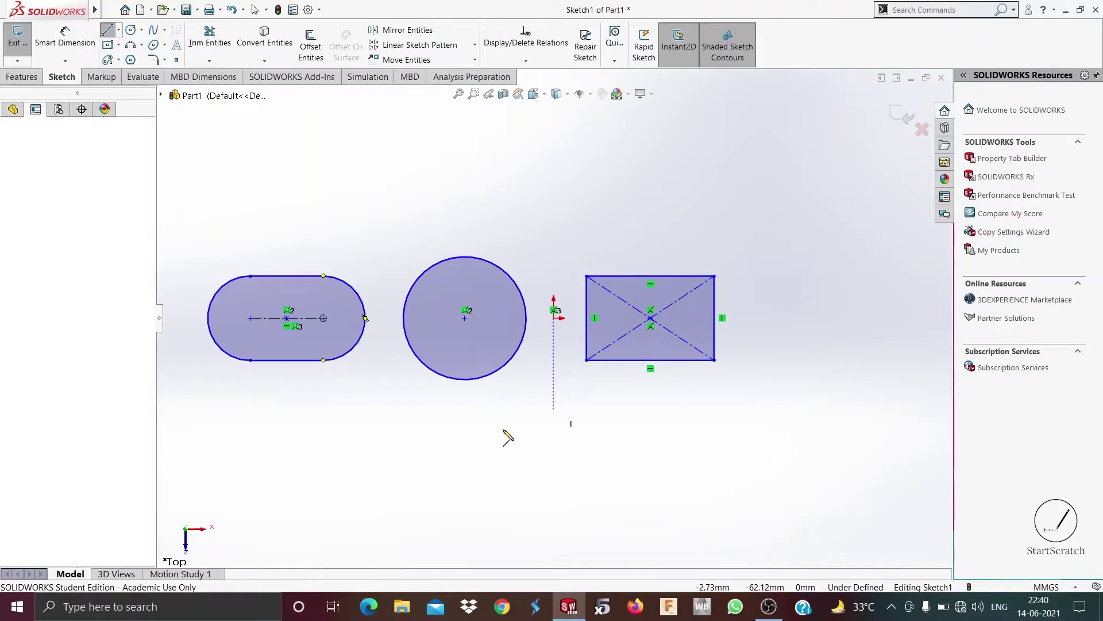
pyautogui.click(452, 473)
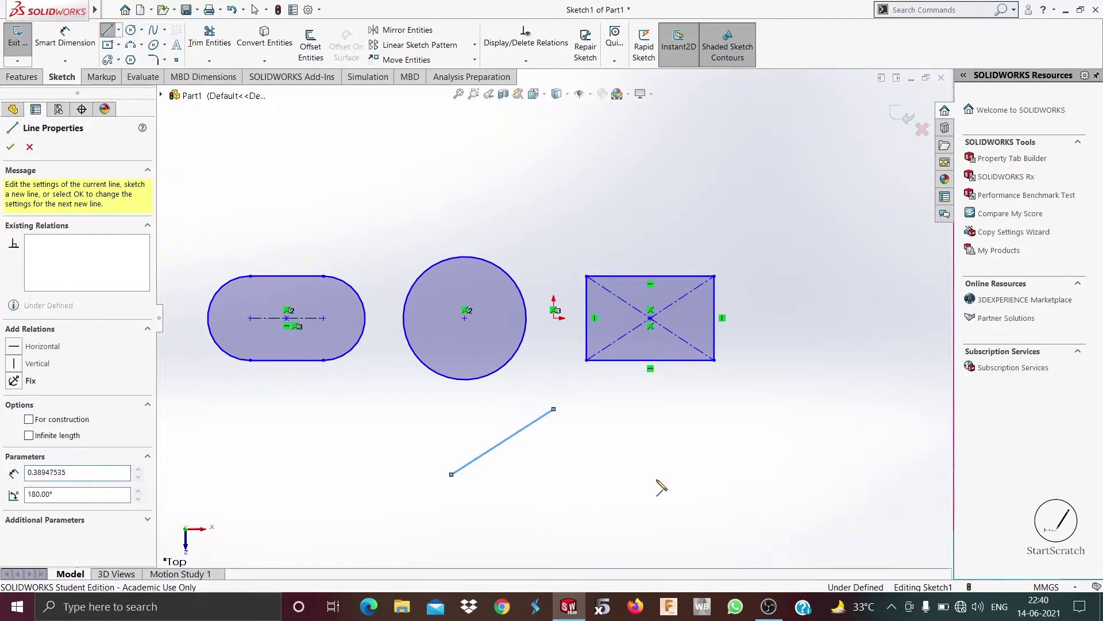
pyautogui.click(658, 474)
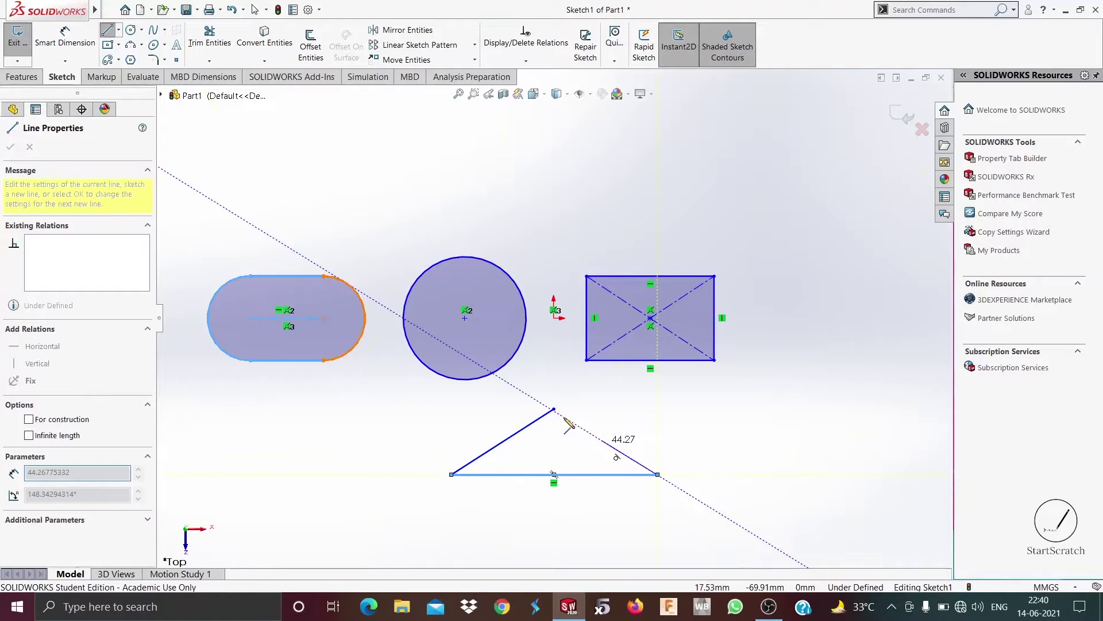
pyautogui.click(553, 409)
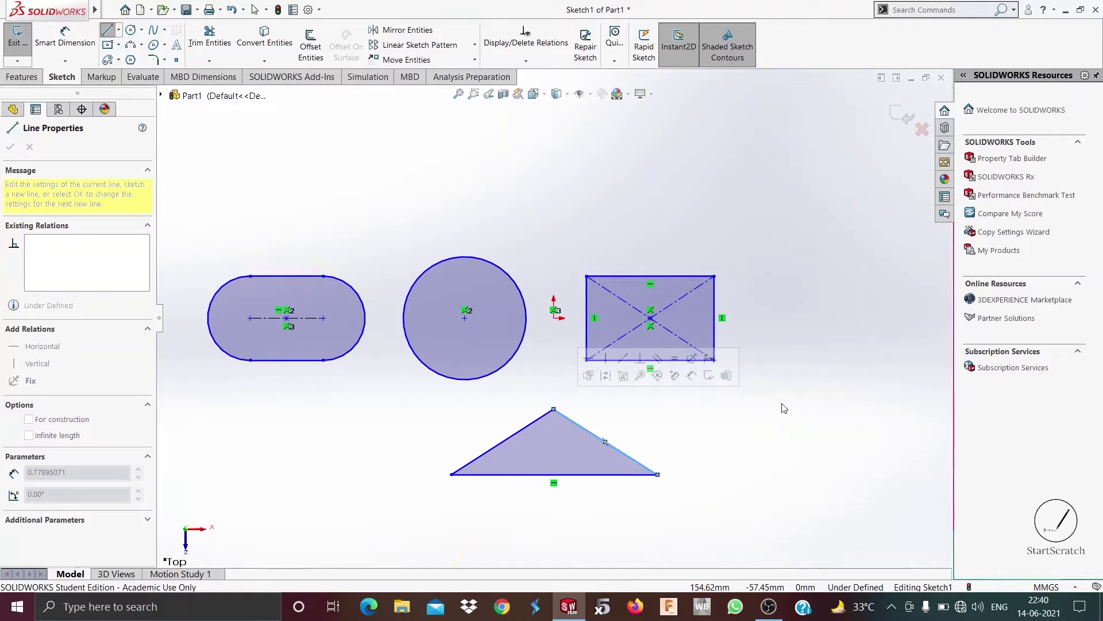
pyautogui.rightClick(788, 410)
pyautogui.click(791, 412)
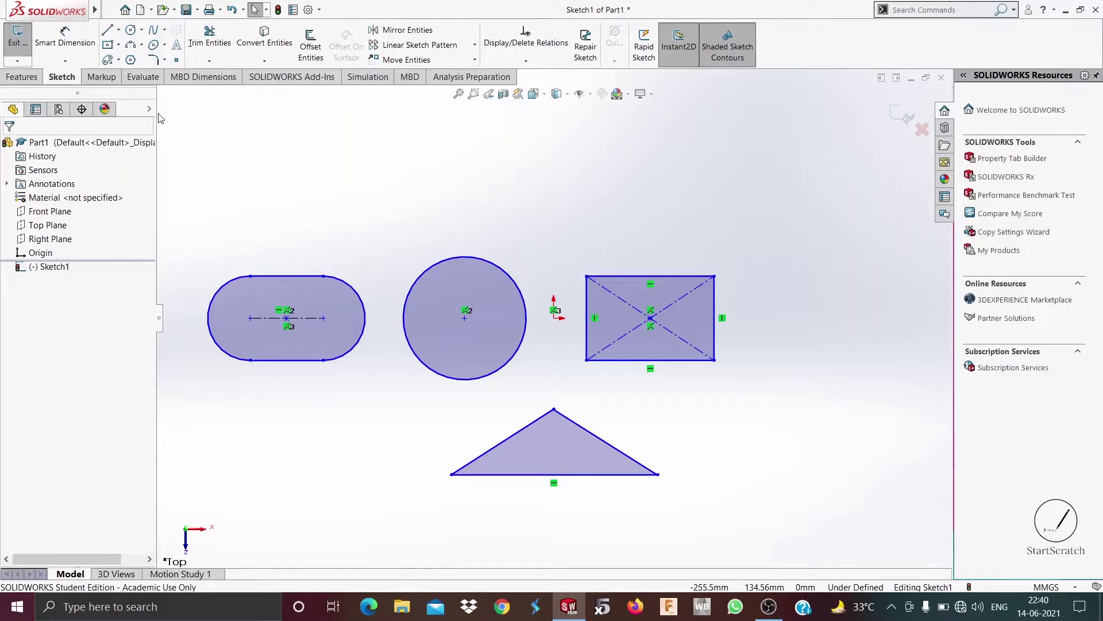
# Step: Start a boss extrusion of all four sketch profiles and pull its blind depth upward to 110 mm
pyautogui.click(22, 79)
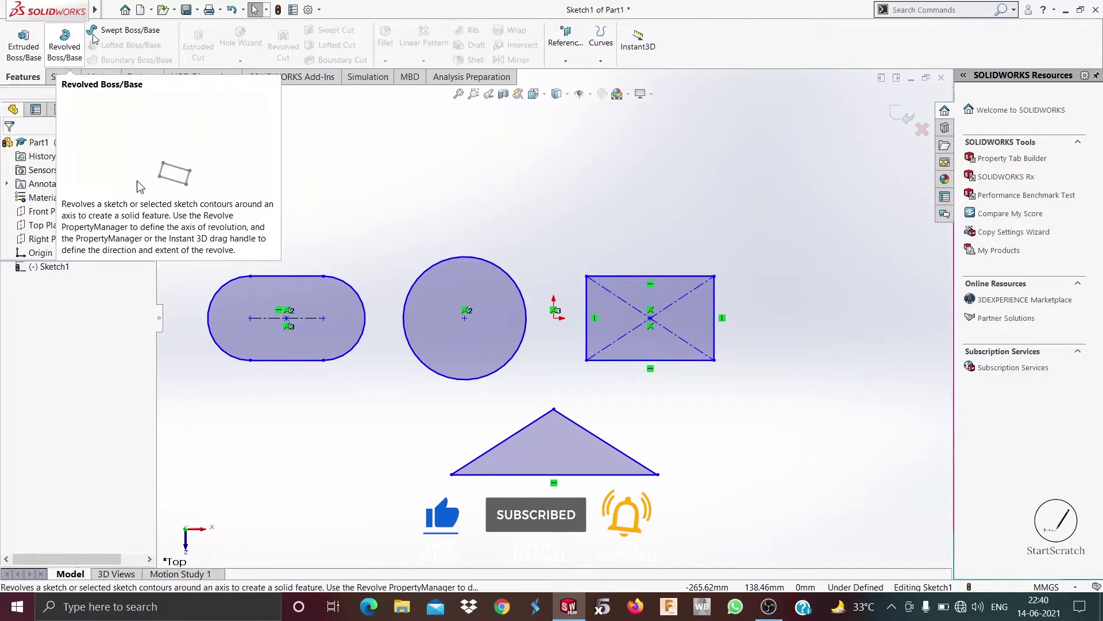
pyautogui.click(24, 46)
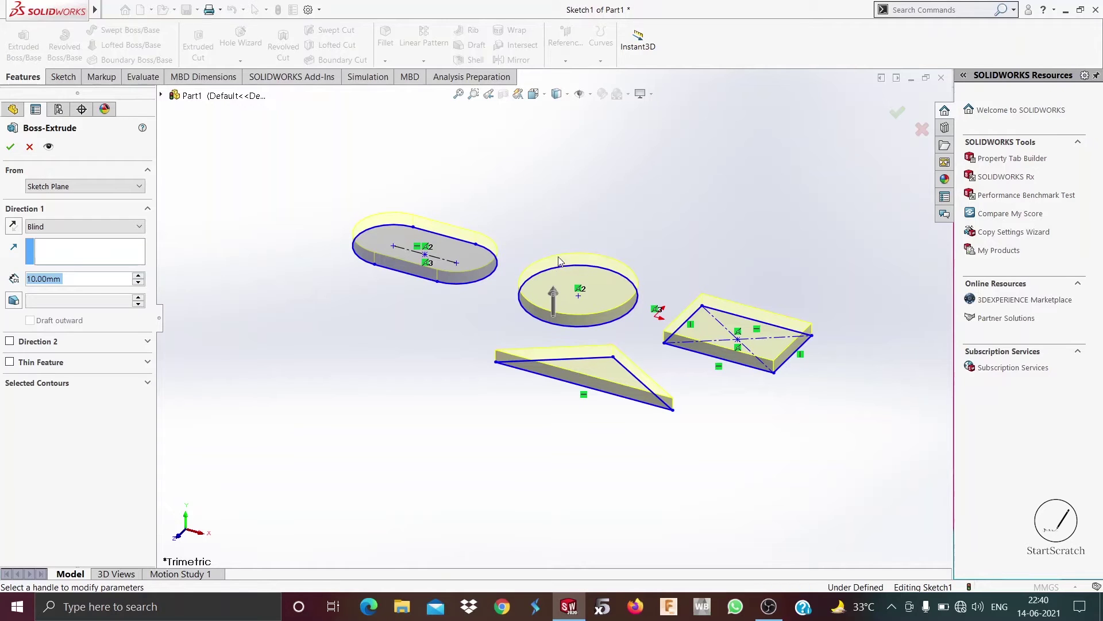
pyautogui.moveTo(559, 260)
pyautogui.mouseDown()
pyautogui.moveTo(567, 178)
pyautogui.moveTo(562, 442)
pyautogui.moveTo(551, 474)
pyautogui.moveTo(541, 462)
pyautogui.moveTo(546, 486)
pyautogui.moveTo(552, 374)
pyautogui.moveTo(595, 174)
pyautogui.moveTo(591, 234)
pyautogui.moveTo(593, 205)
pyautogui.mouseUp()
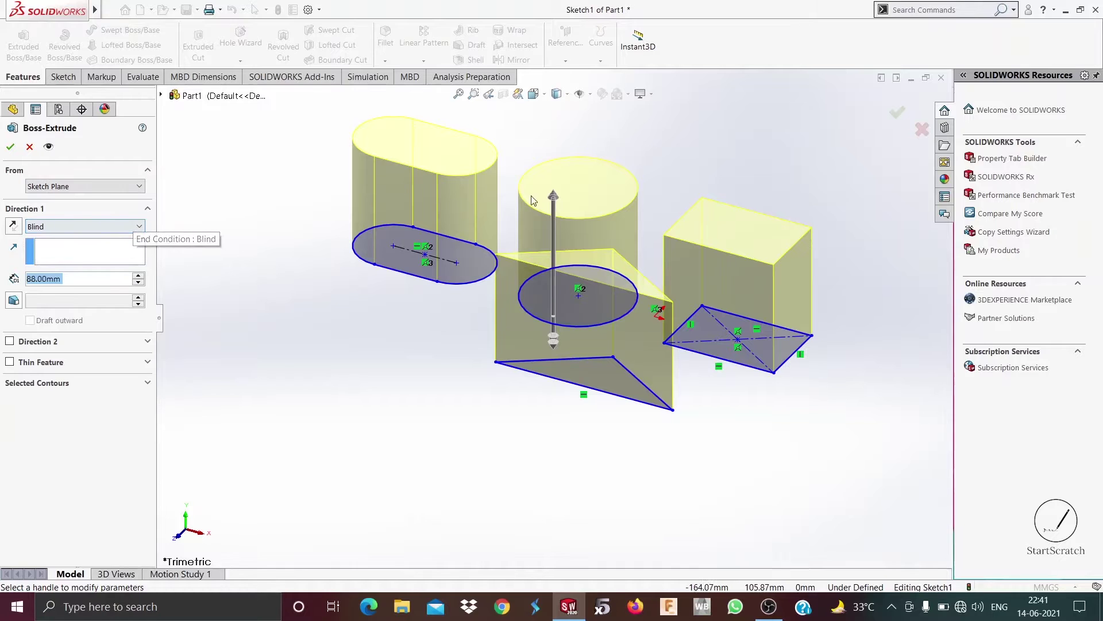
pyautogui.moveTo(554, 202); pyautogui.dragTo(581, 197)
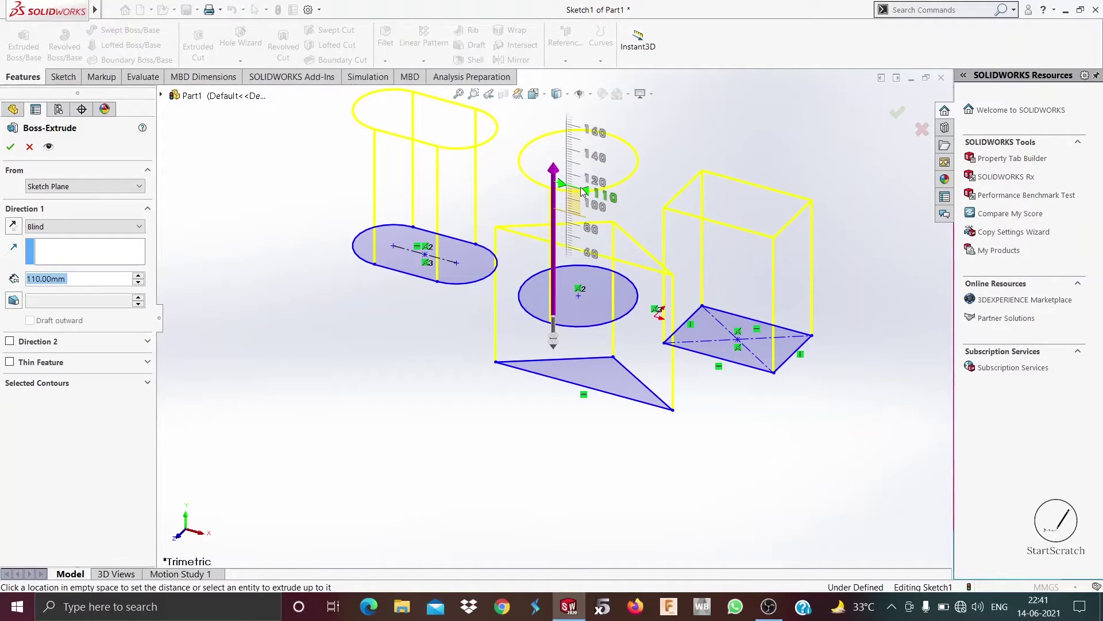
pyautogui.moveTo(583, 191); pyautogui.dragTo(583, 191)
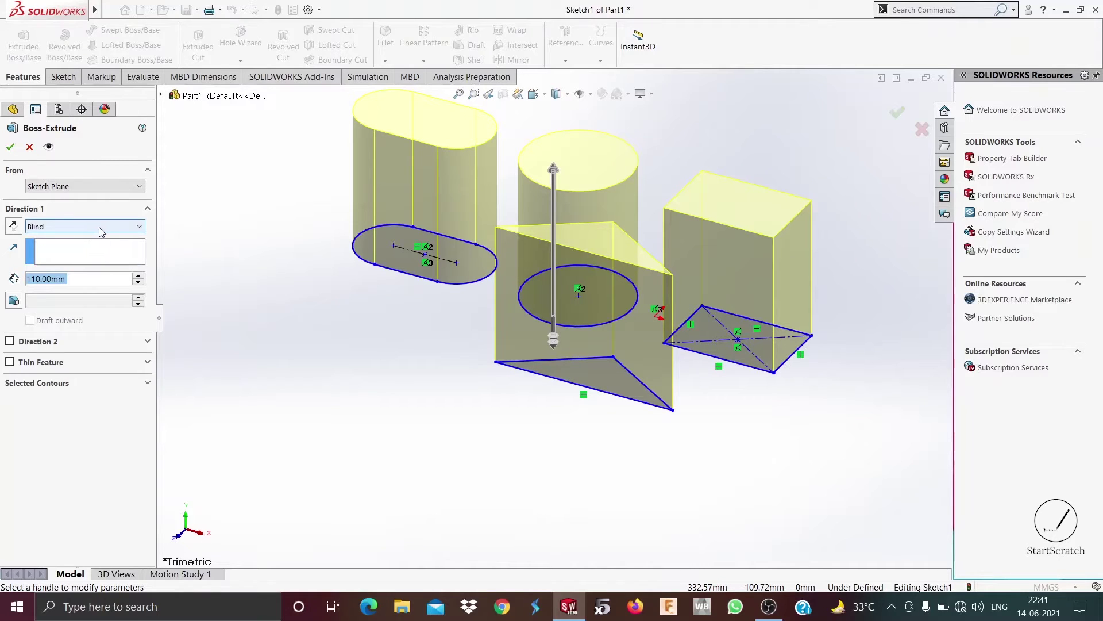
# Step: Keep the Blind end condition and set the extrusion depth in Direction 1 to 70 mm
pyautogui.click(138, 228)
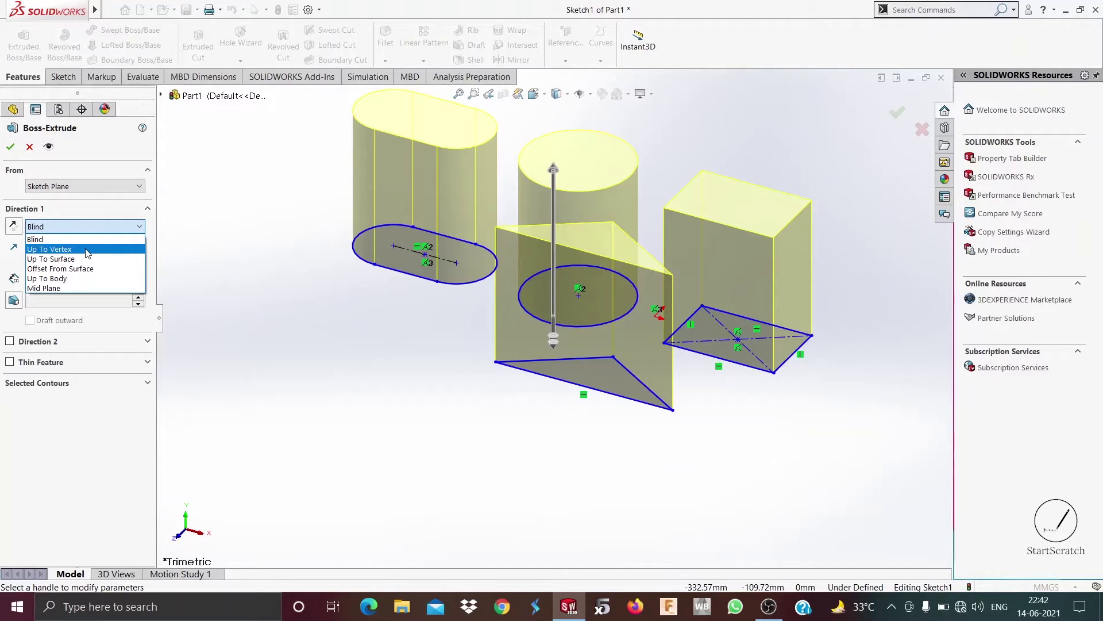
pyautogui.click(55, 442)
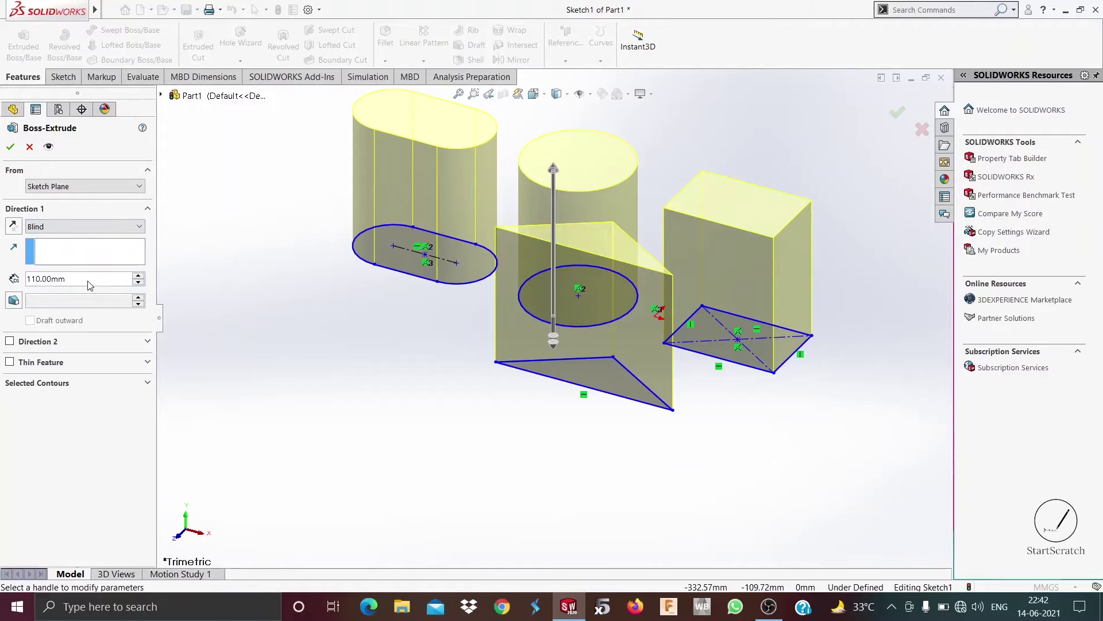
pyautogui.moveTo(89, 285); pyautogui.dragTo(39, 281)
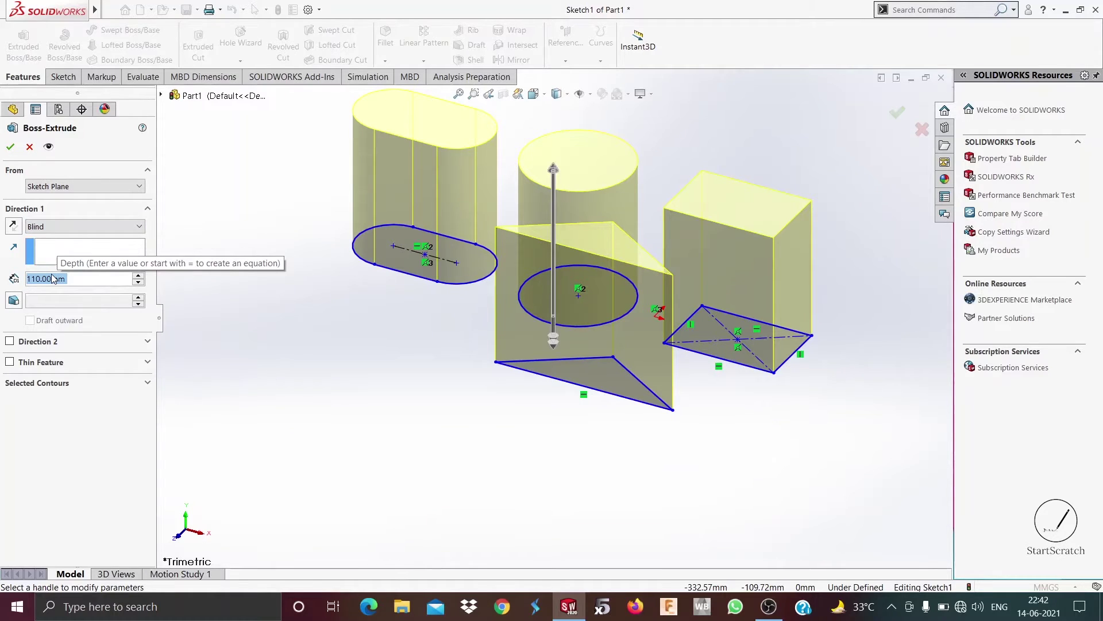
pyautogui.write('70')
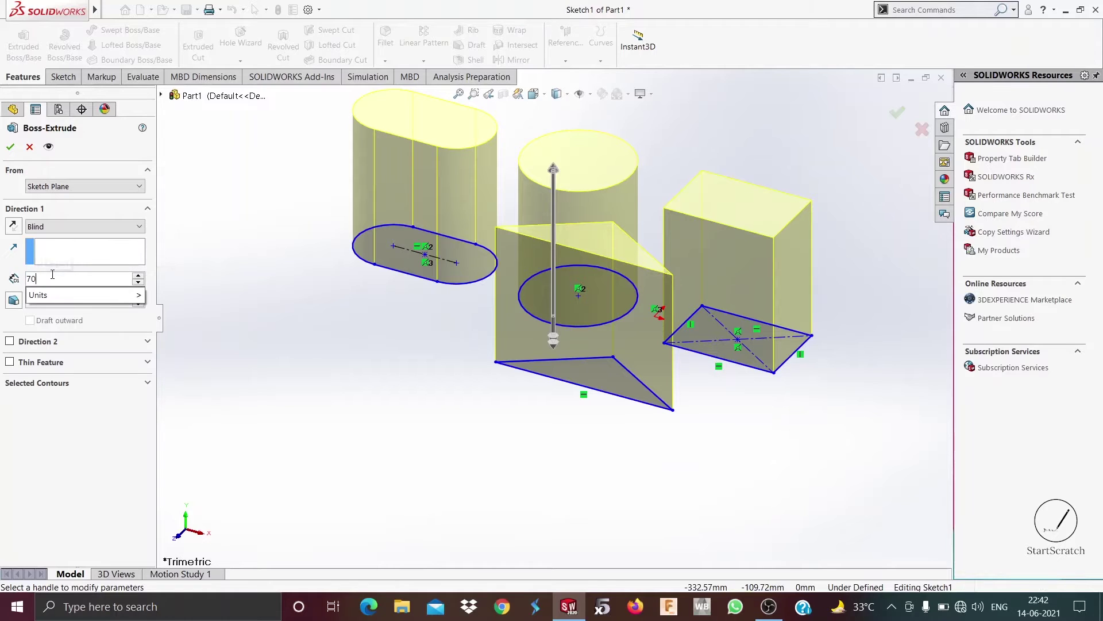
pyautogui.press('Return')
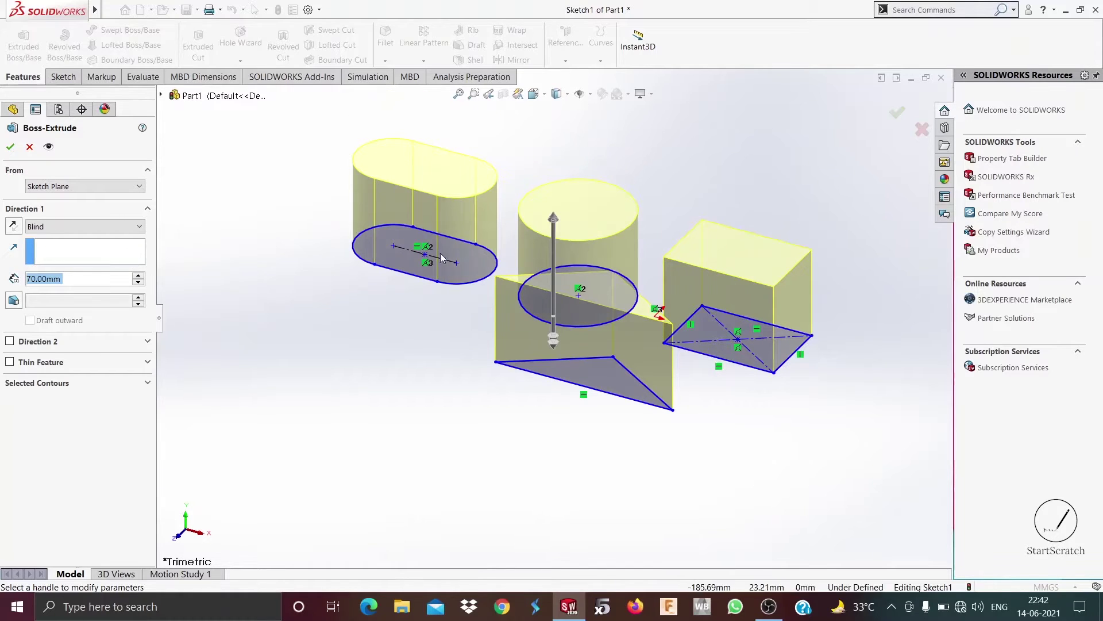
# Step: Try the reversed extrusion direction and the Mid Plane end condition, returning to an upward Blind extrusion
pyautogui.click(13, 226)
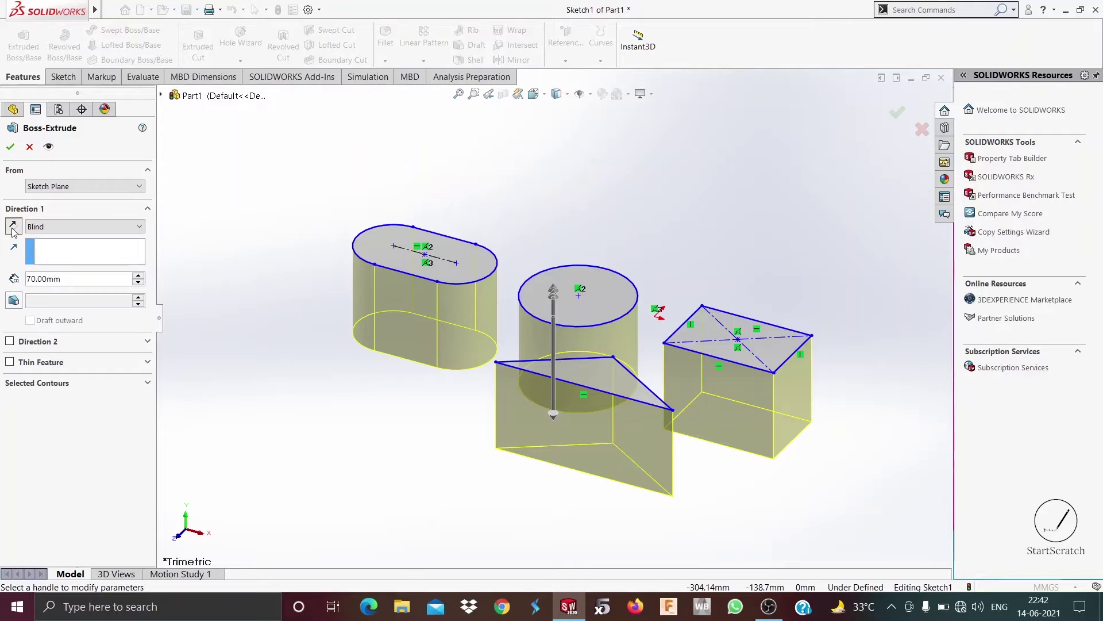
pyautogui.click(12, 228)
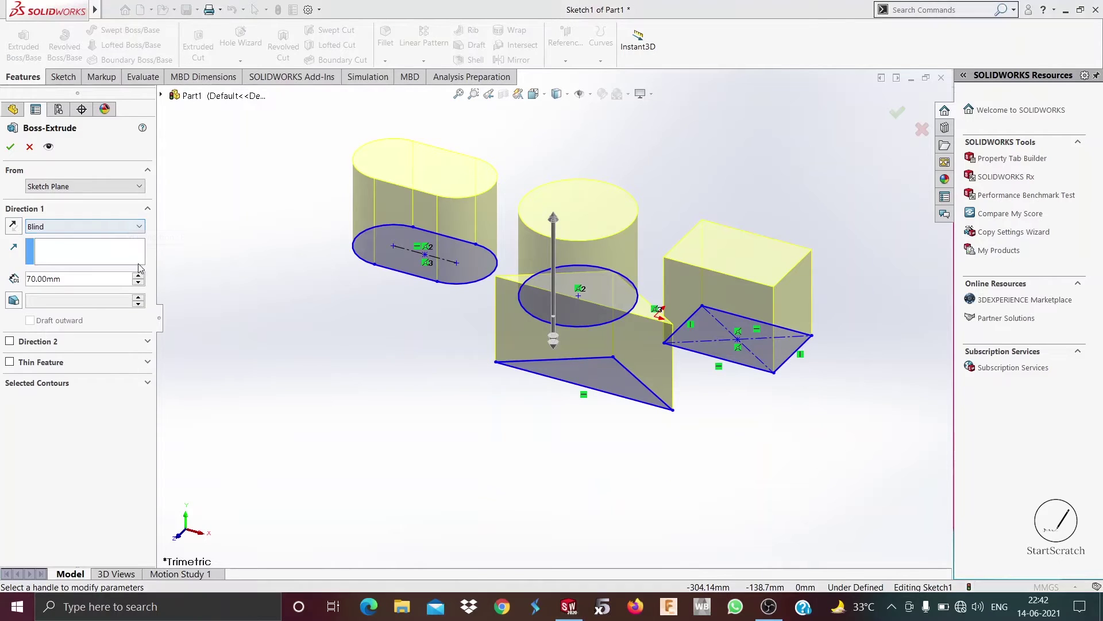
pyautogui.click(130, 226)
pyautogui.click(83, 287)
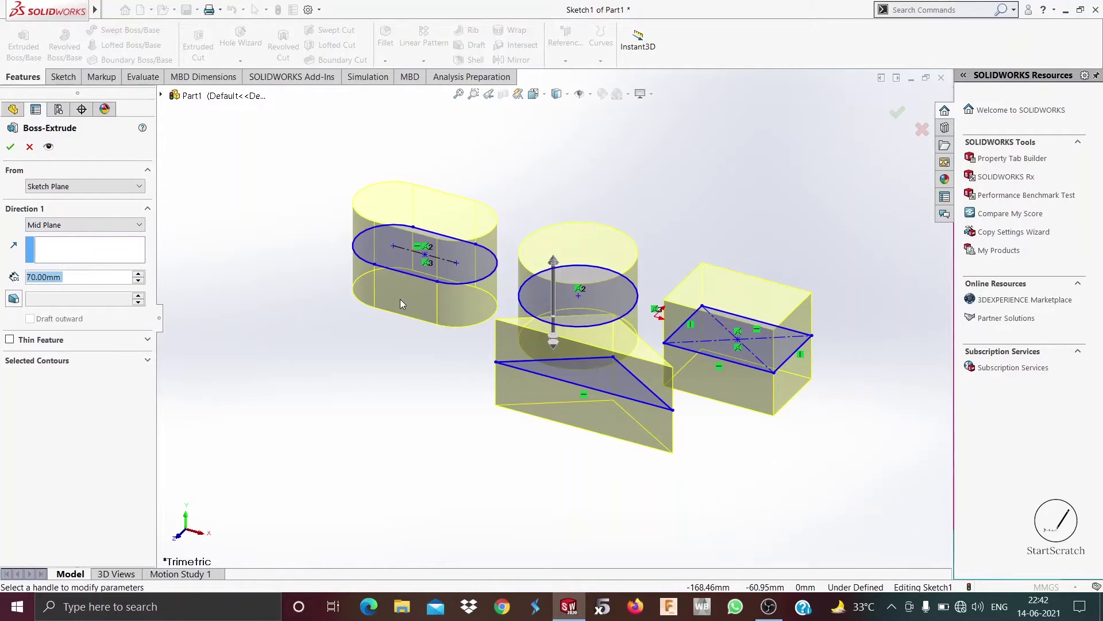
pyautogui.click(63, 229)
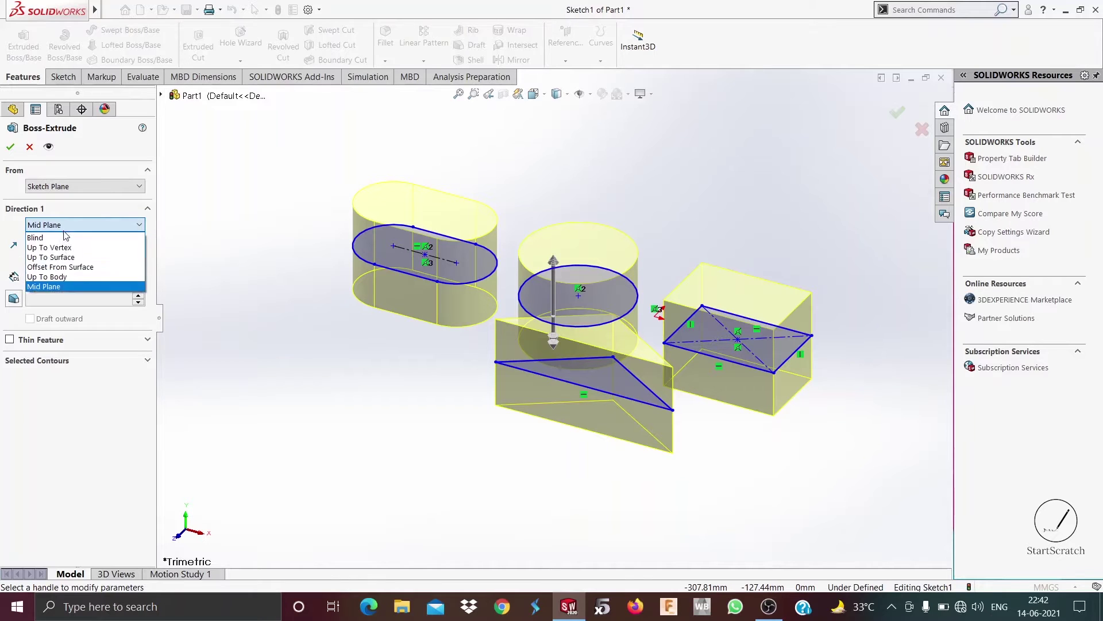
pyautogui.click(86, 242)
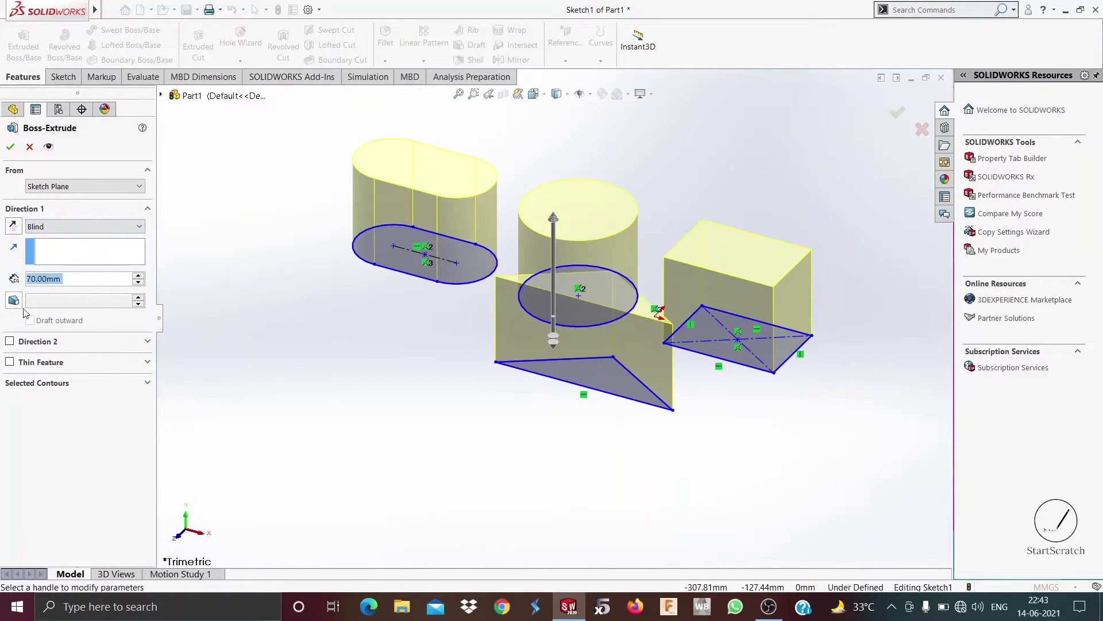
# Step: Add a second extrusion direction with a 20 mm blind depth and complete the boss extrusion
pyautogui.click(10, 341)
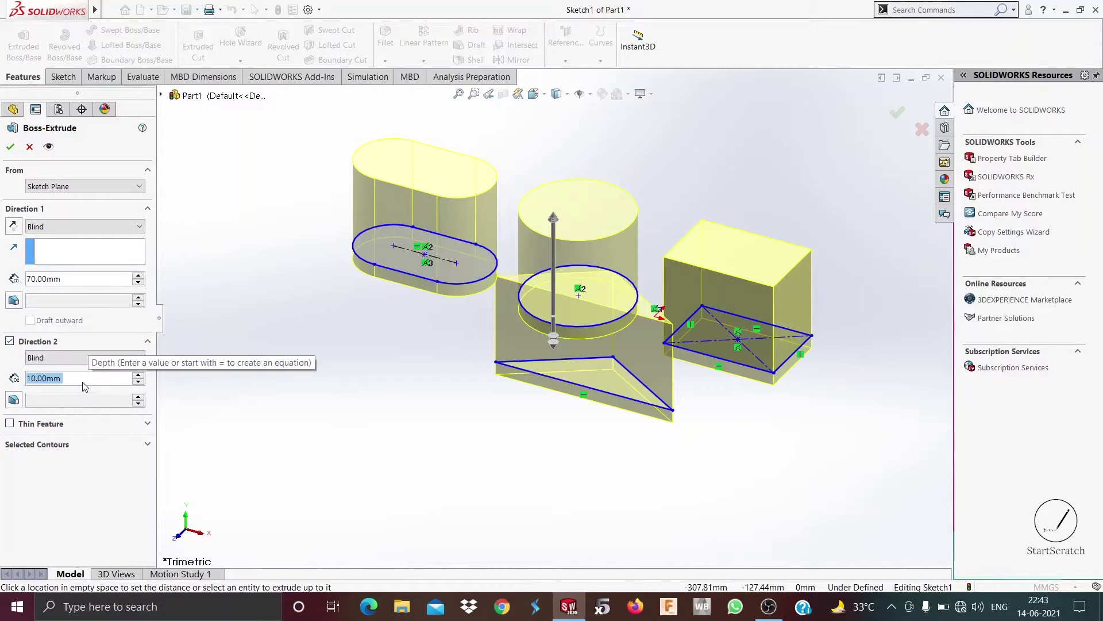
pyautogui.write('20')
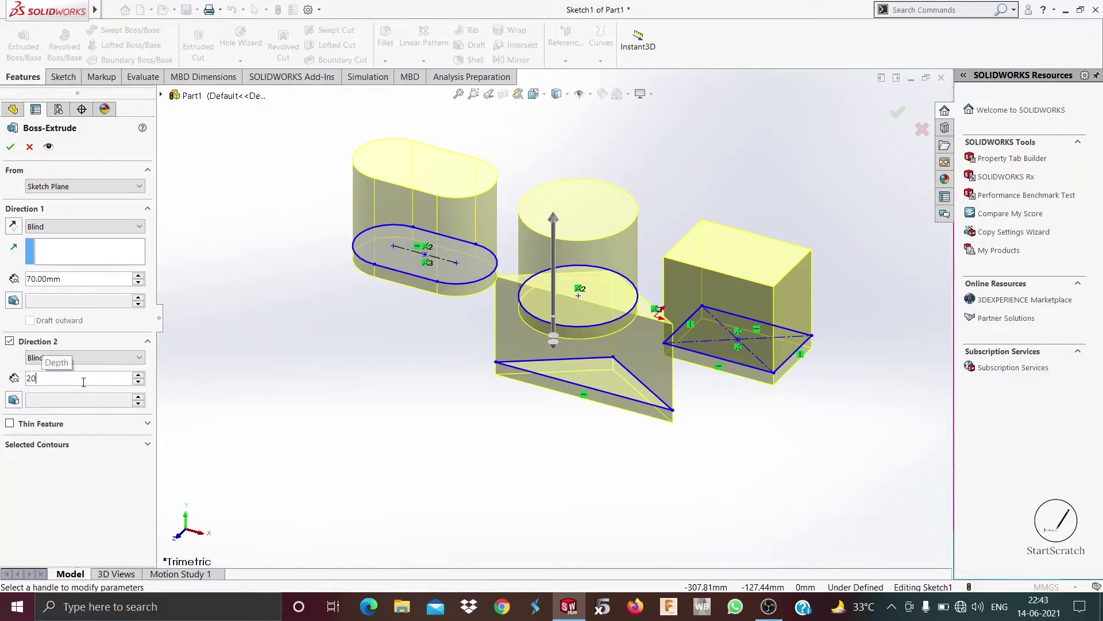
pyautogui.press('Return')
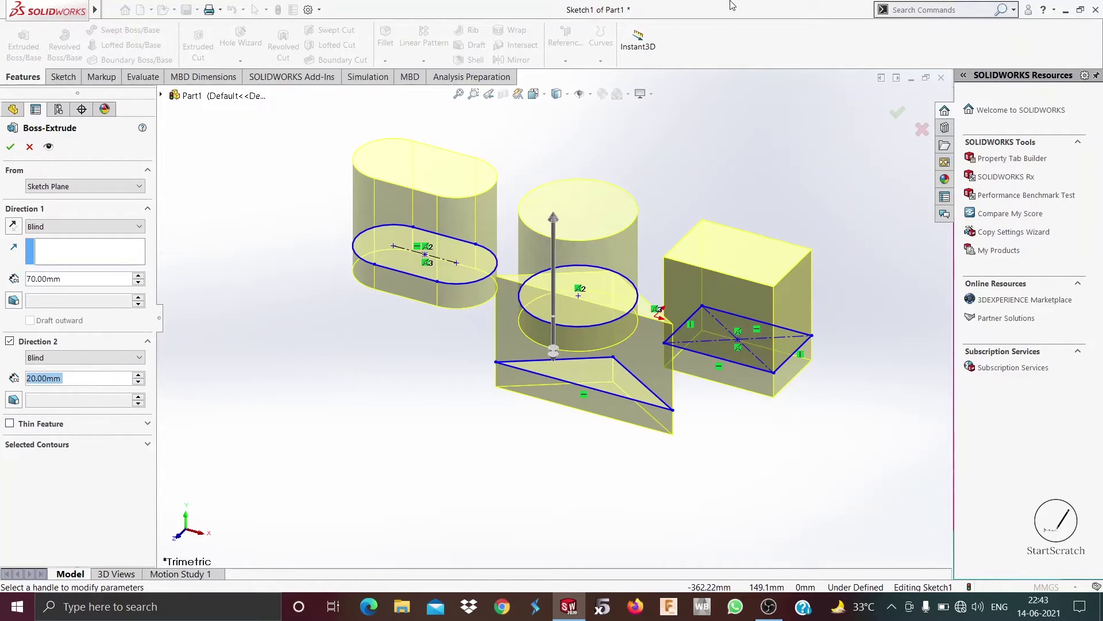
pyautogui.click(896, 115)
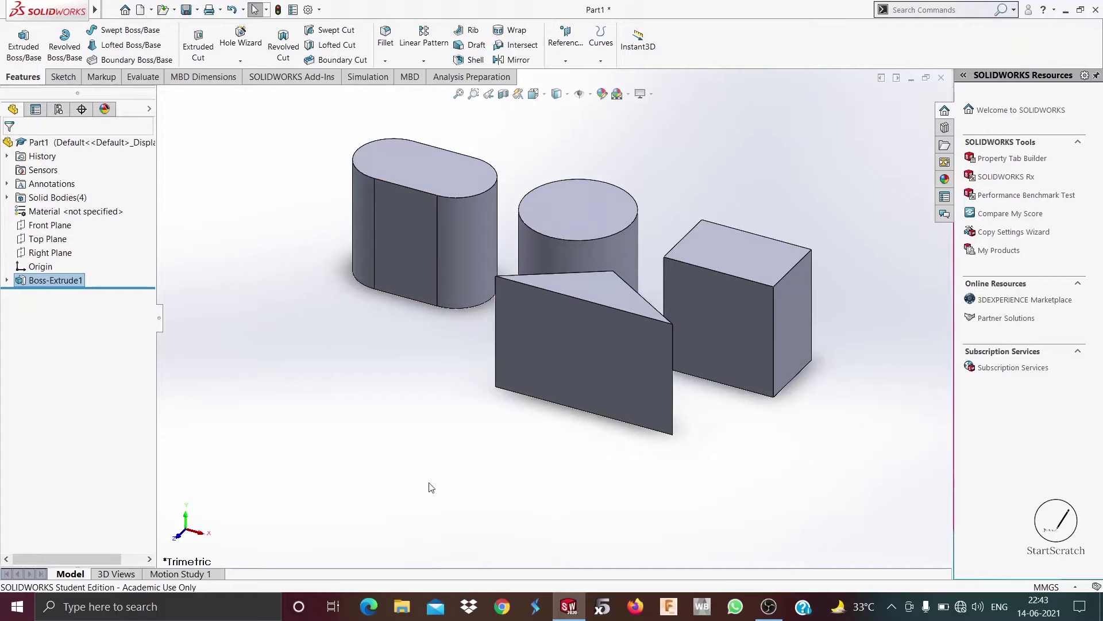
# Step: Edit the boss extrusion of the four profiles to add a 20° inward draft in Direction 1
pyautogui.click(7, 282)
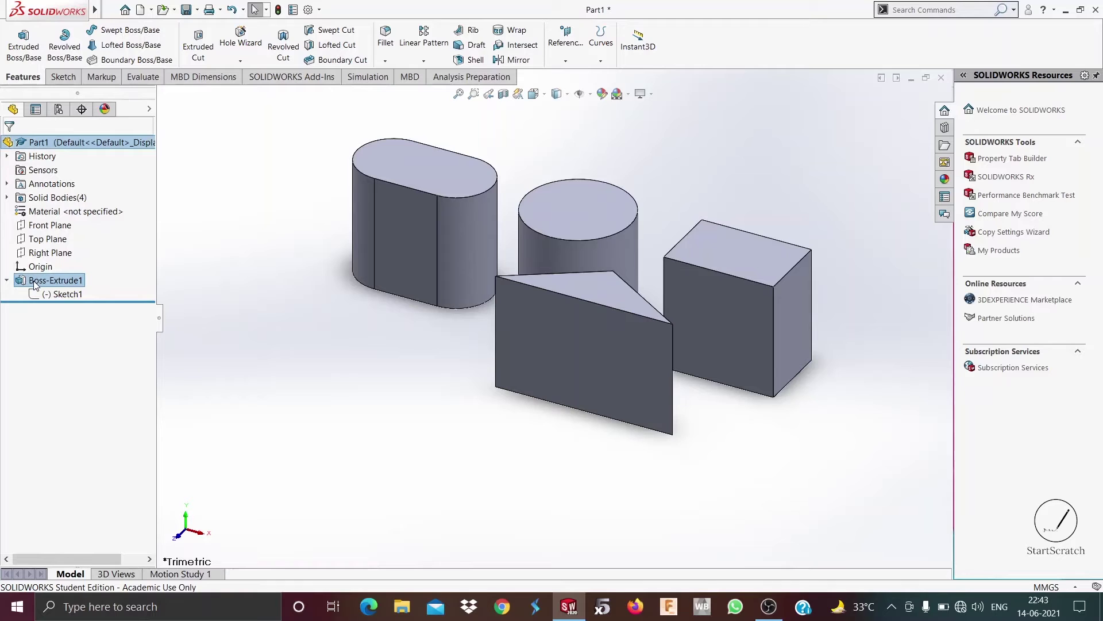
pyautogui.rightClick(35, 283)
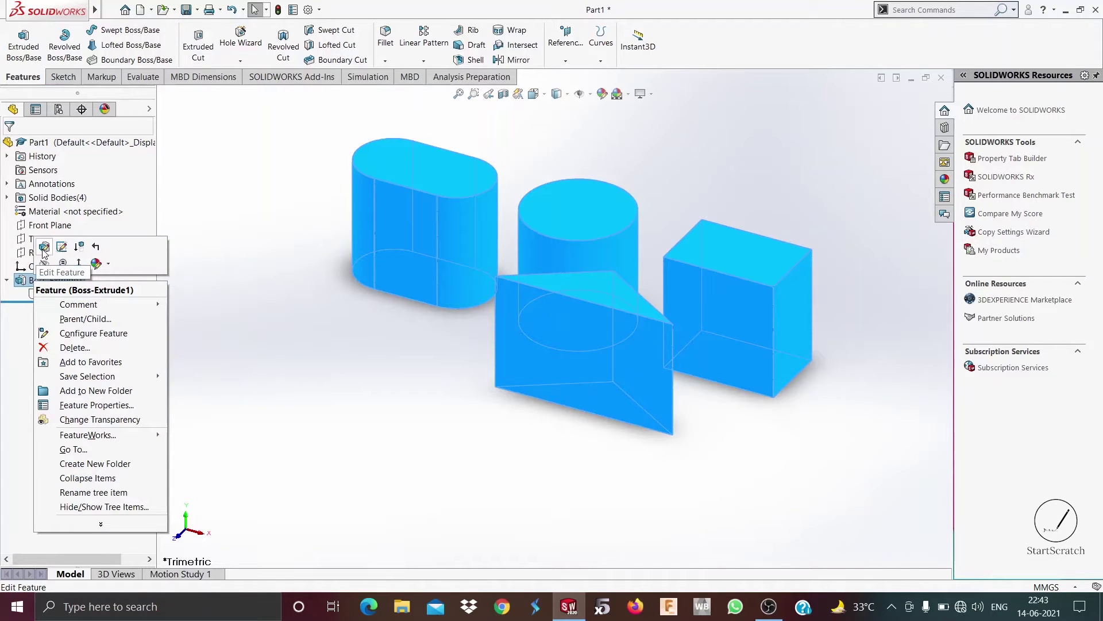
pyautogui.click(44, 248)
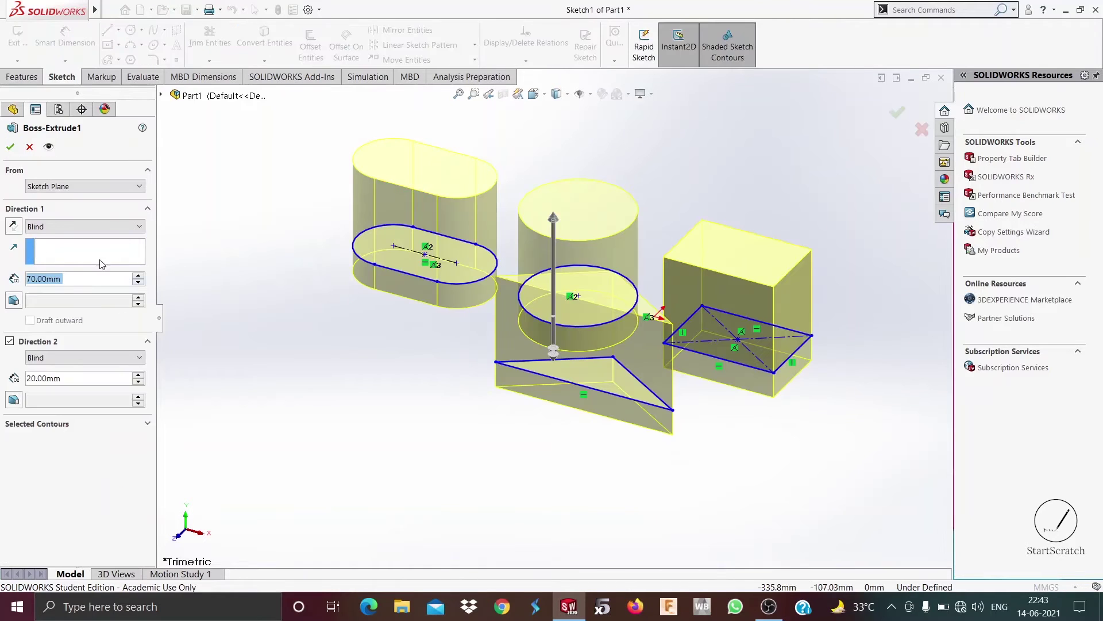
pyautogui.click(14, 301)
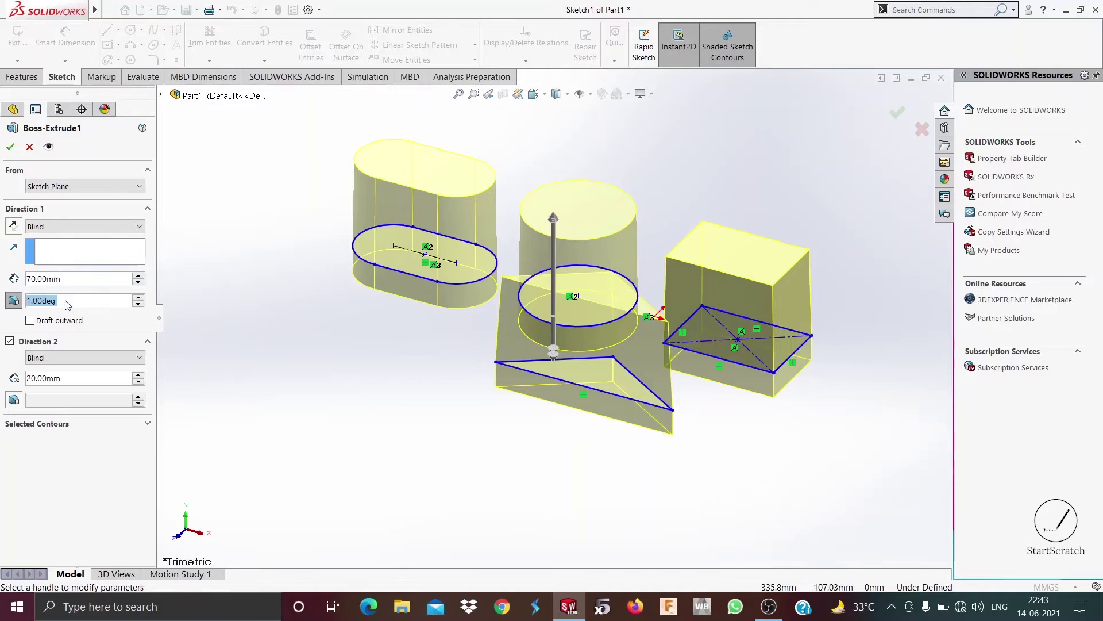
pyautogui.write('20')
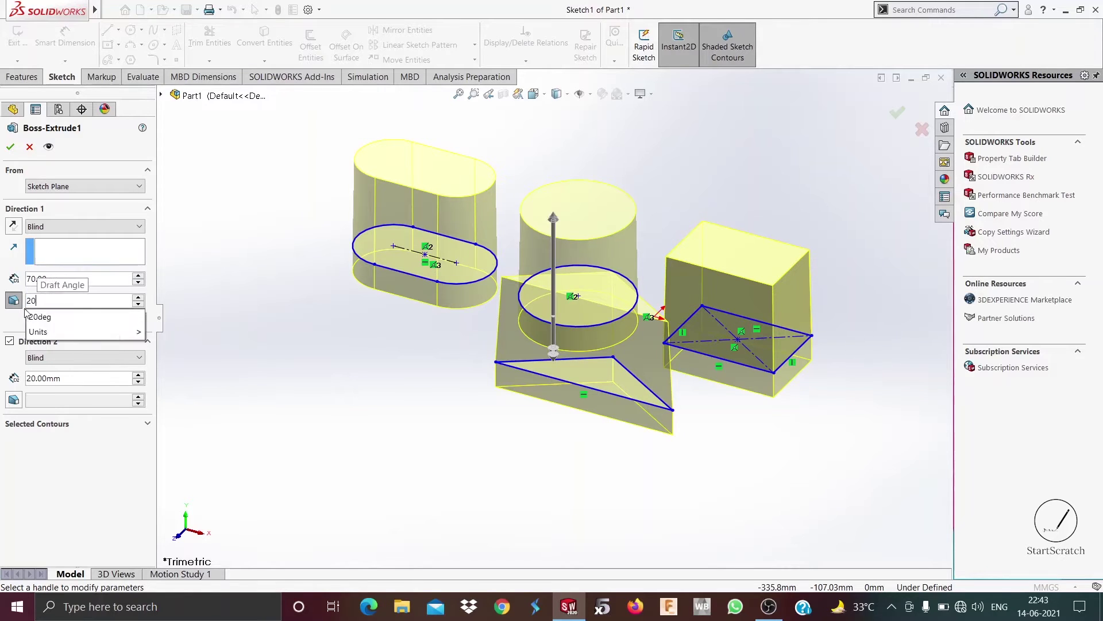
pyautogui.press('Return')
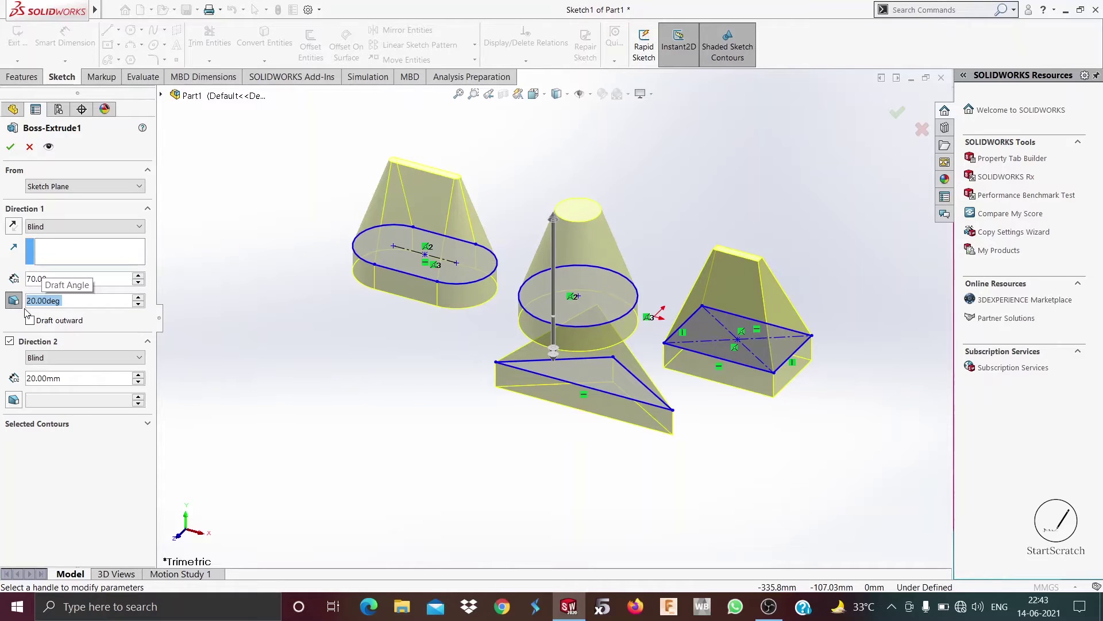
pyautogui.moveTo(795, 475)
pyautogui.mouseDown(button='middle')
pyautogui.moveTo(739, 395)
pyautogui.moveTo(710, 391)
pyautogui.moveTo(689, 451)
pyautogui.moveTo(695, 493)
pyautogui.moveTo(751, 433)
pyautogui.moveTo(847, 420)
pyautogui.moveTo(532, 421)
pyautogui.mouseUp(button='middle')
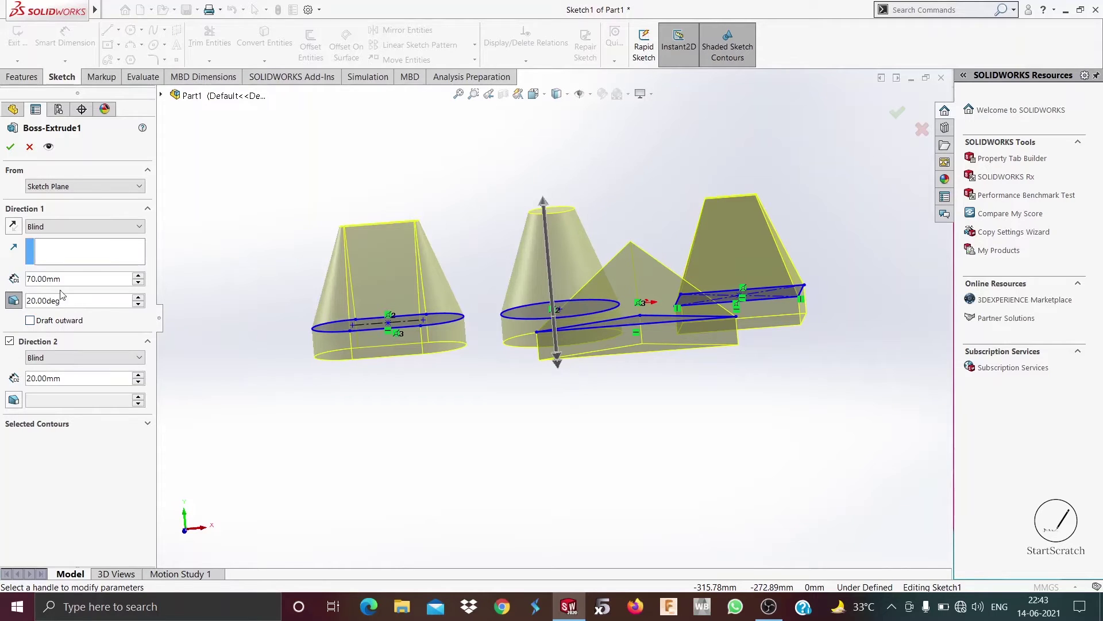
pyautogui.click(11, 147)
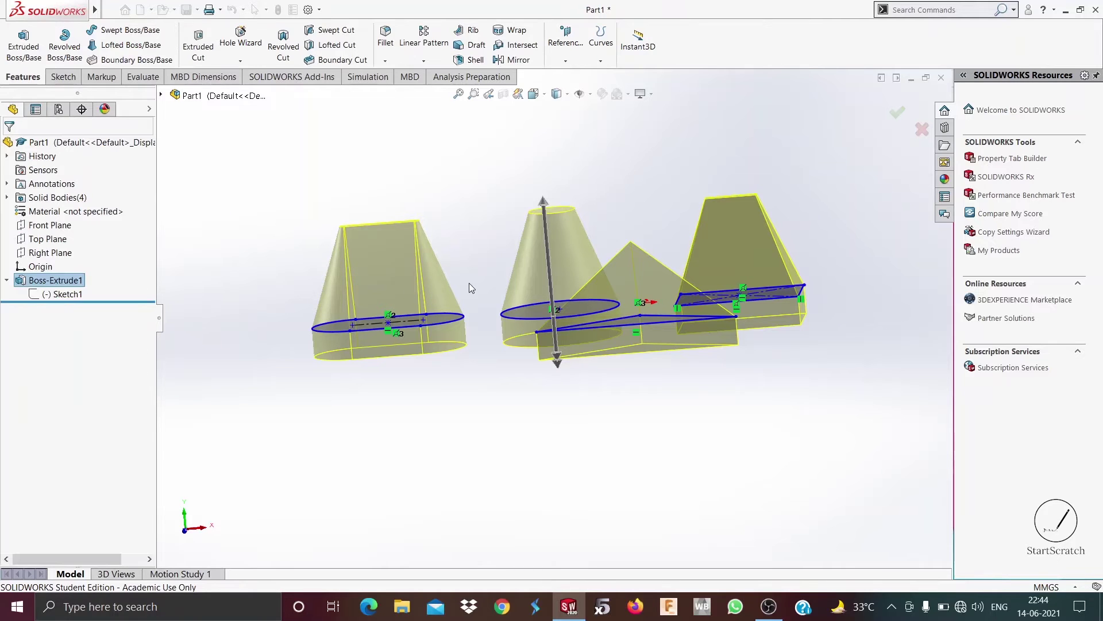
pyautogui.moveTo(615, 352); pyautogui.dragTo(665, 489, button='middle')
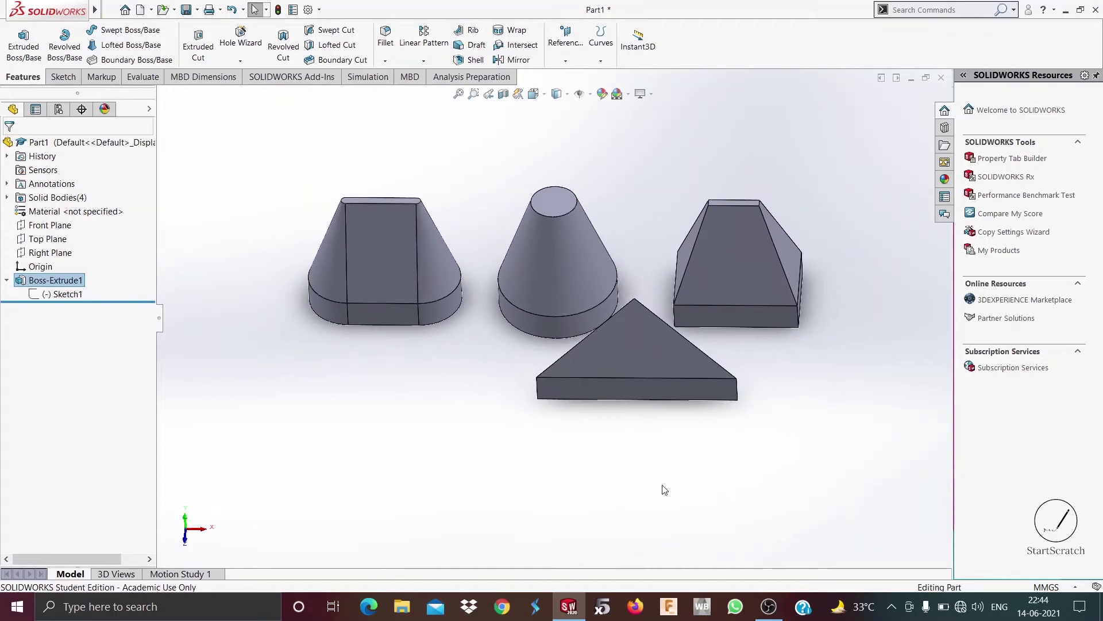
# Step: Reopen the tapered boss extrusion for editing and show its Selected Contours options
pyautogui.rightClick(62, 282)
pyautogui.click(71, 248)
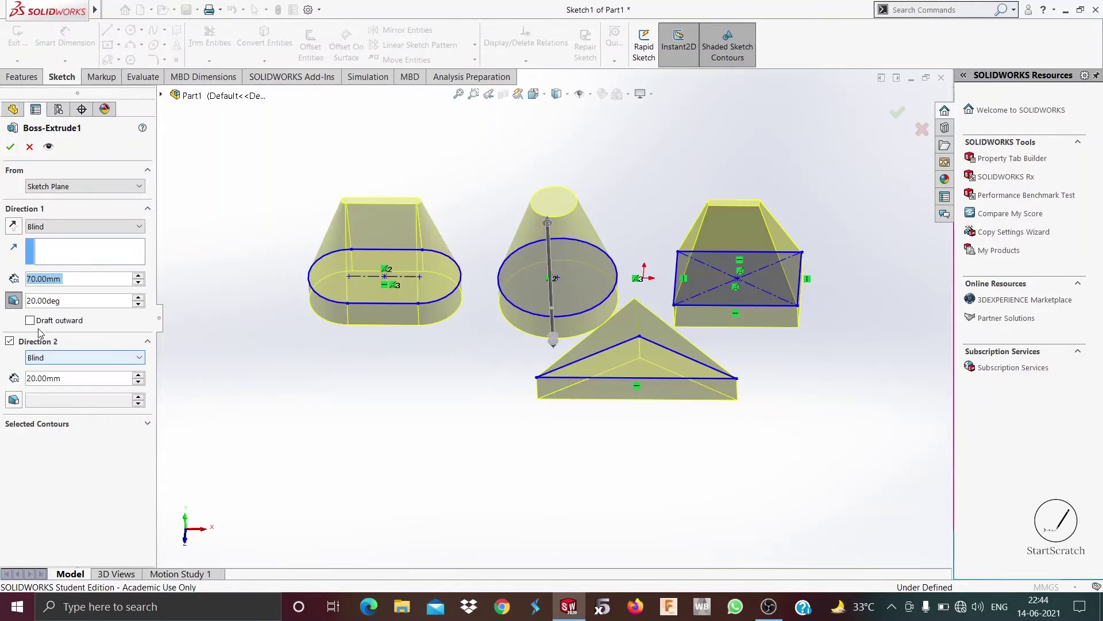
pyautogui.click(70, 424)
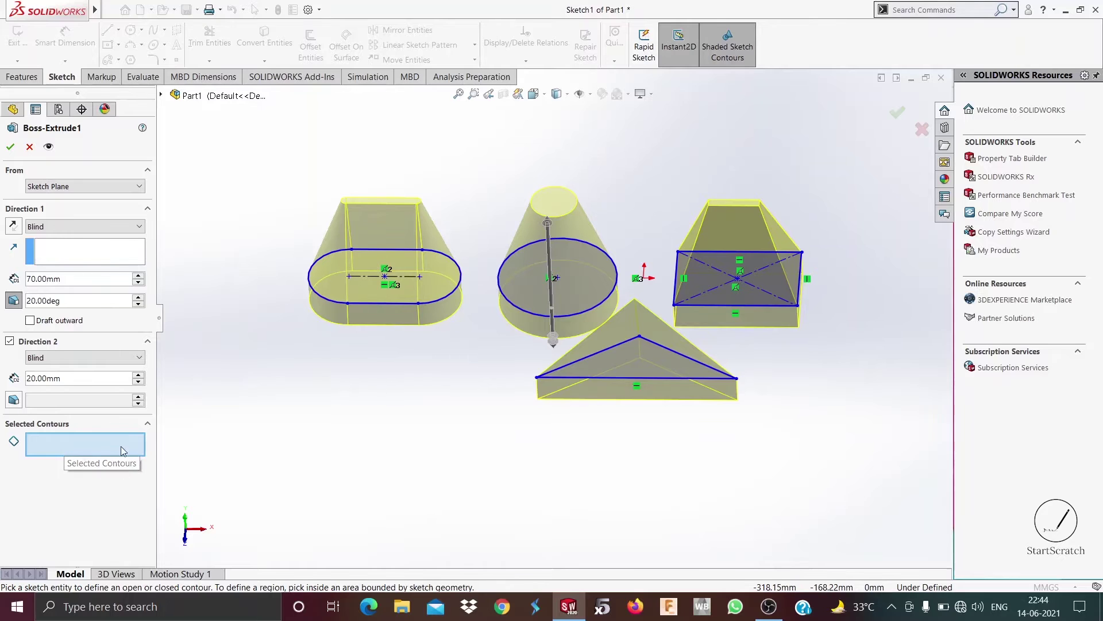
# Step: Try limiting the extrusion to the circle and rectangle contours, and clear both regions from the contour selection
pyautogui.click(528, 273)
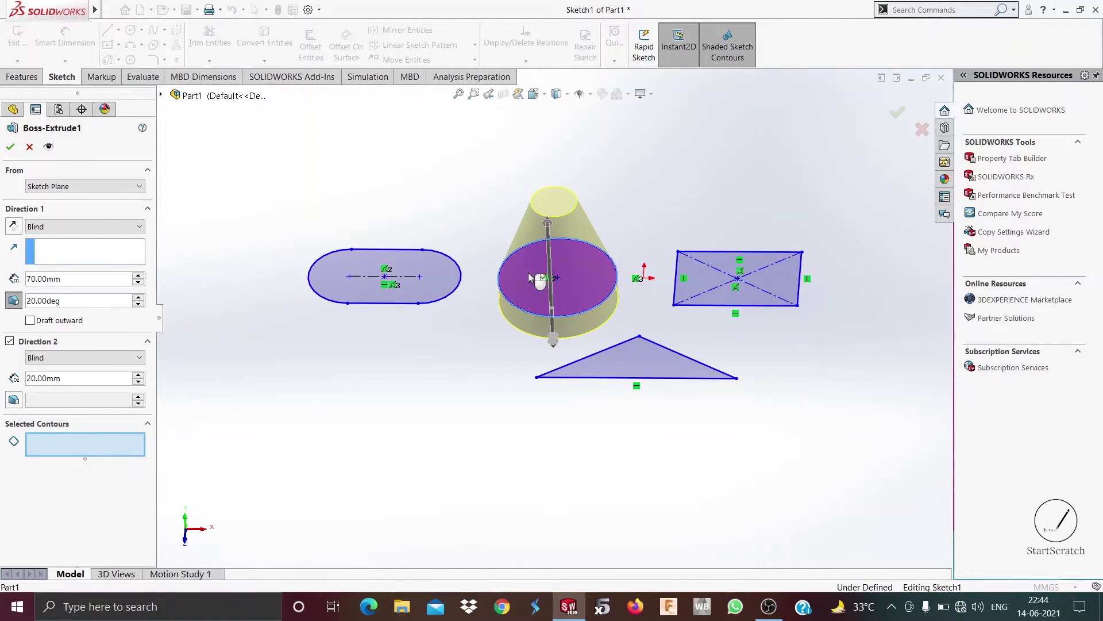
pyautogui.moveTo(836, 323)
pyautogui.mouseDown(button='middle')
pyautogui.moveTo(813, 304)
pyautogui.moveTo(850, 270)
pyautogui.moveTo(805, 389)
pyautogui.moveTo(772, 313)
pyautogui.mouseUp(button='middle')
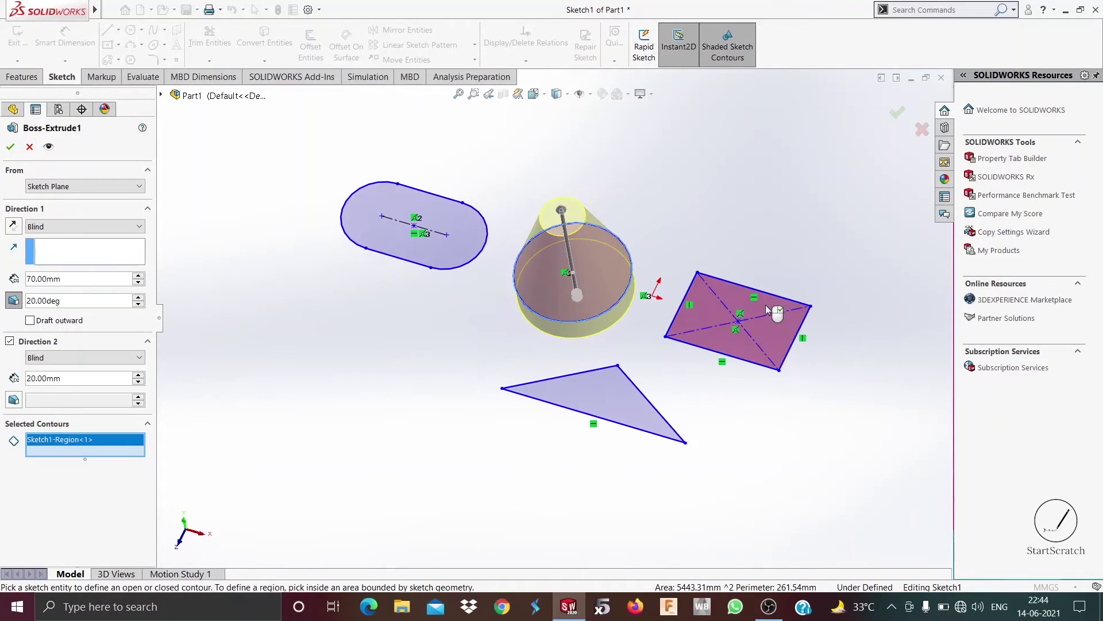
pyautogui.click(776, 311)
pyautogui.hotkey('ctrl', '1')
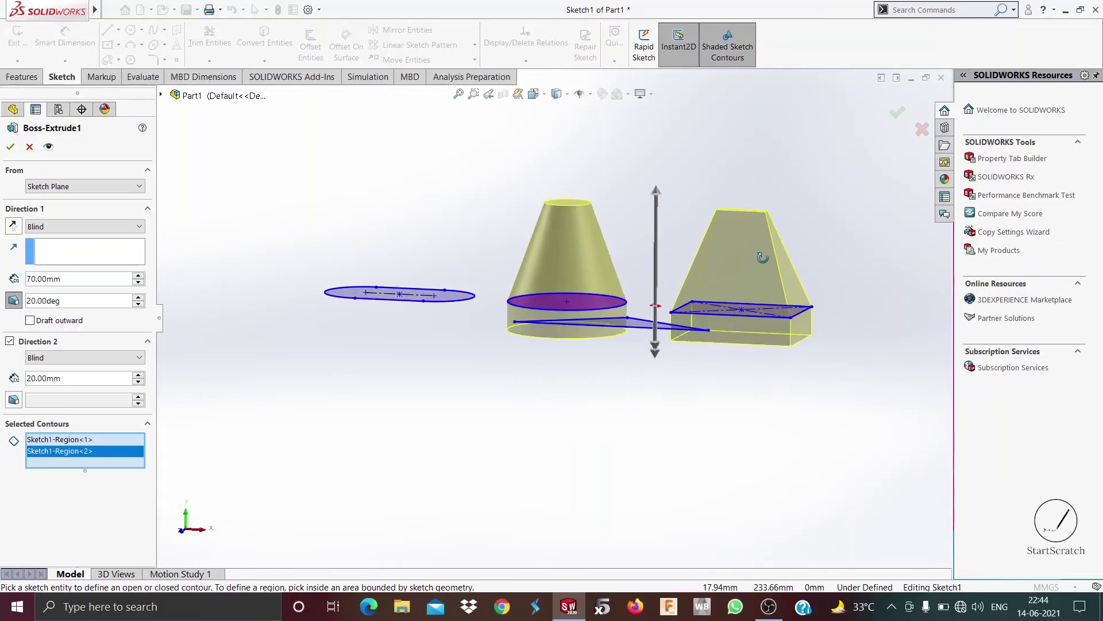
pyautogui.rightClick(892, 140)
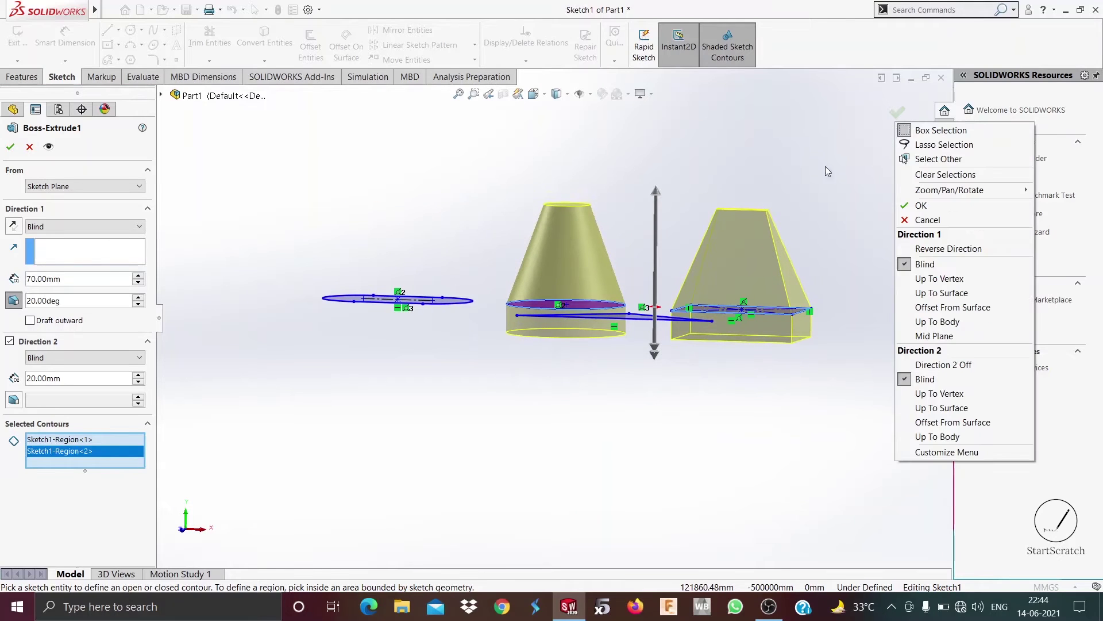
pyautogui.click(105, 458)
pyautogui.press('Delete')
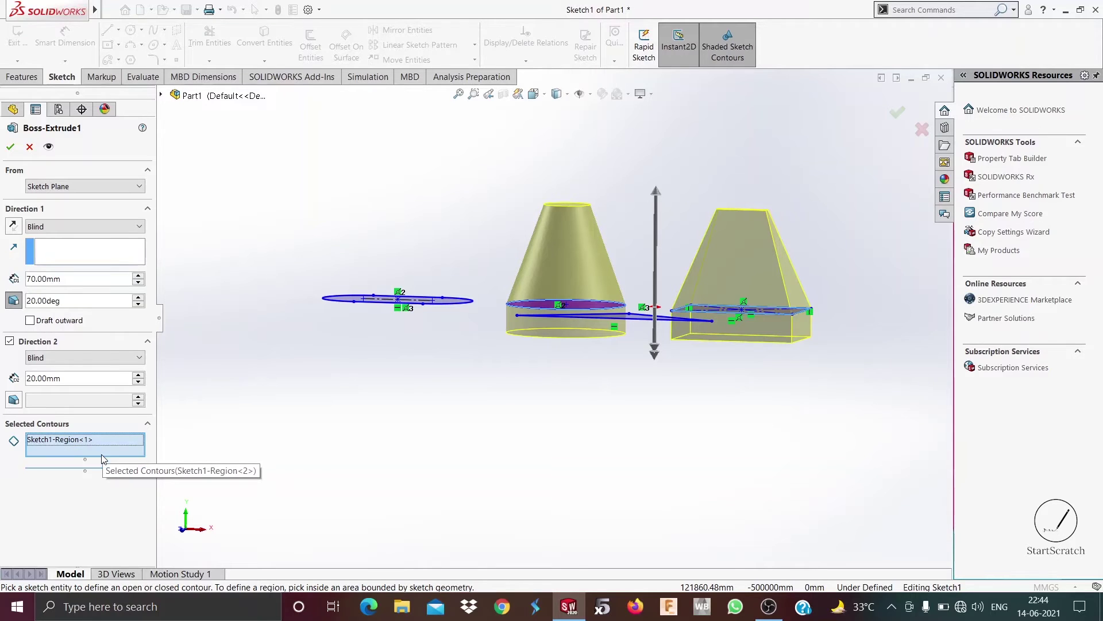
pyautogui.press('Delete')
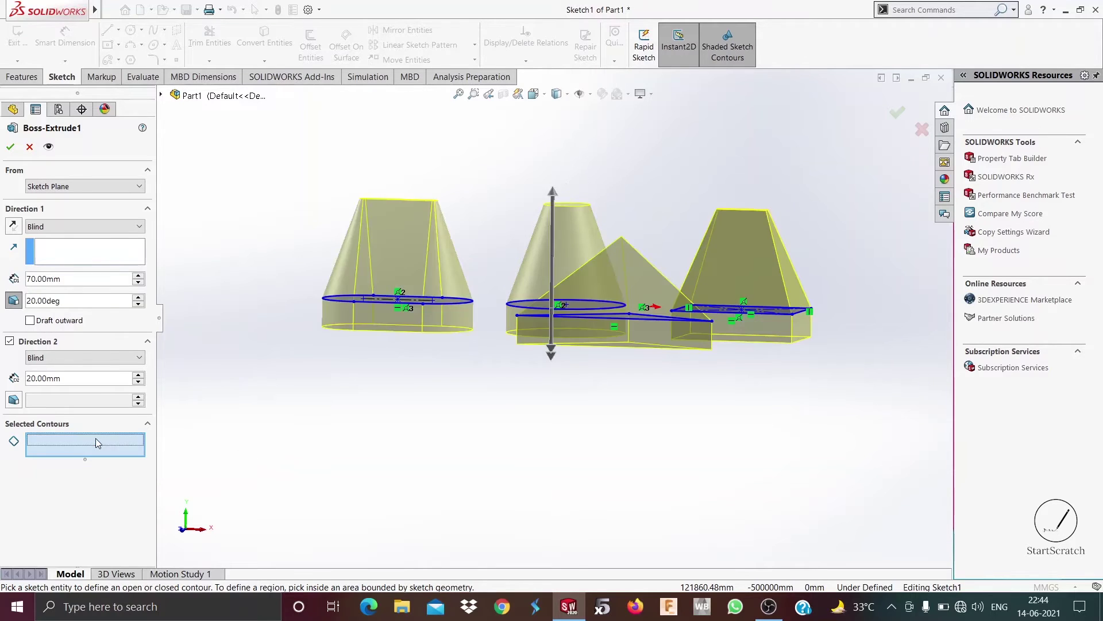
# Step: Try the Draft outward option in Direction 1, inspect the preview, and switch the option off again
pyautogui.click(32, 323)
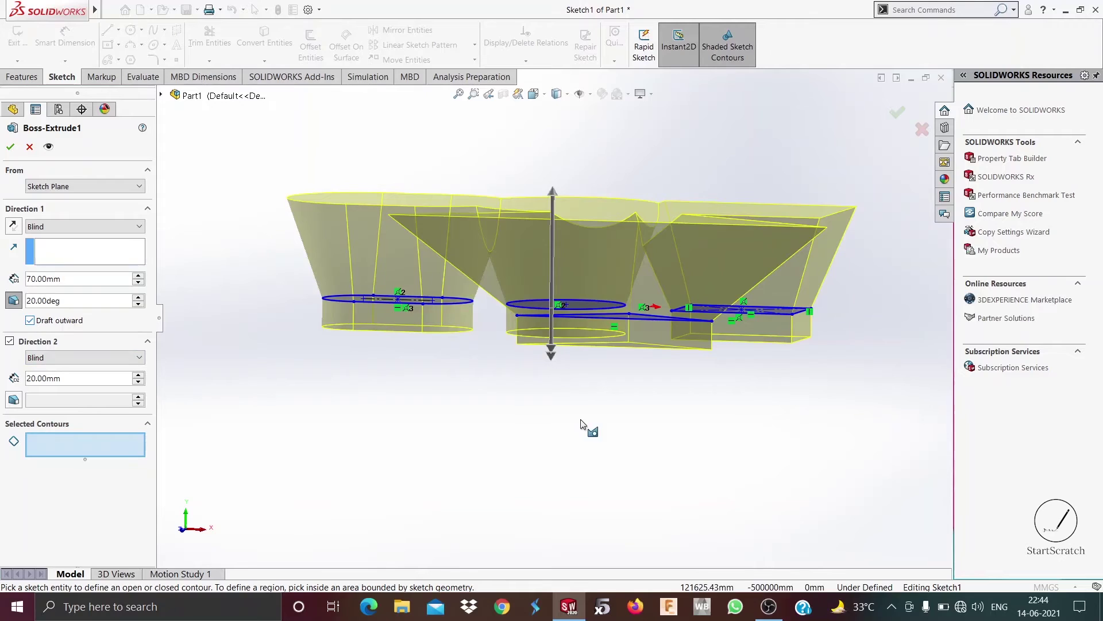
pyautogui.moveTo(586, 431)
pyautogui.mouseDown(button='middle')
pyautogui.moveTo(566, 562)
pyautogui.moveTo(592, 518)
pyautogui.moveTo(660, 455)
pyautogui.moveTo(619, 562)
pyautogui.moveTo(586, 541)
pyautogui.moveTo(488, 515)
pyautogui.moveTo(443, 458)
pyautogui.moveTo(453, 559)
pyautogui.moveTo(604, 287)
pyautogui.mouseUp(button='middle')
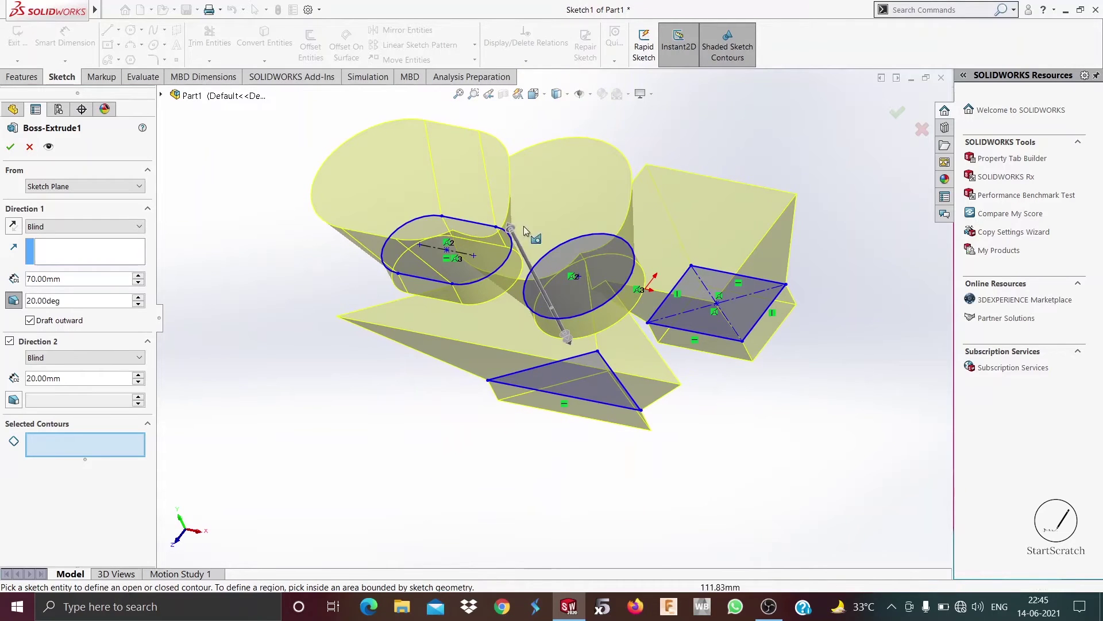
pyautogui.moveTo(389, 433); pyautogui.dragTo(334, 431, button='middle')
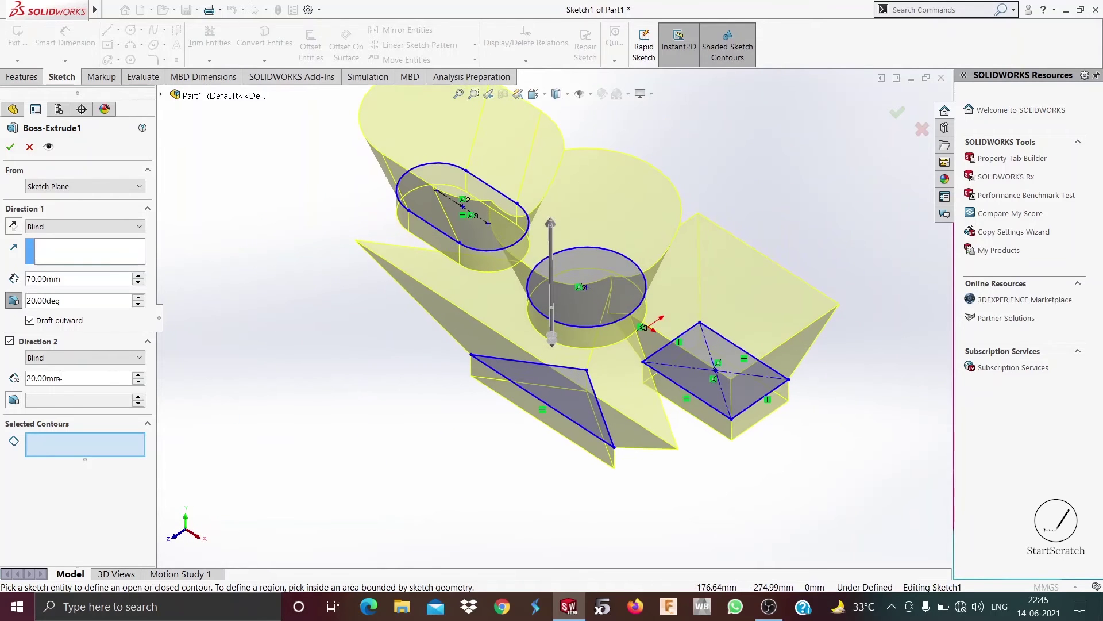
pyautogui.click(30, 321)
# Step: Set the Direction 1 draft angle to 10° and complete the edited boss extrusion
pyautogui.moveTo(71, 300); pyautogui.dragTo(2, 304)
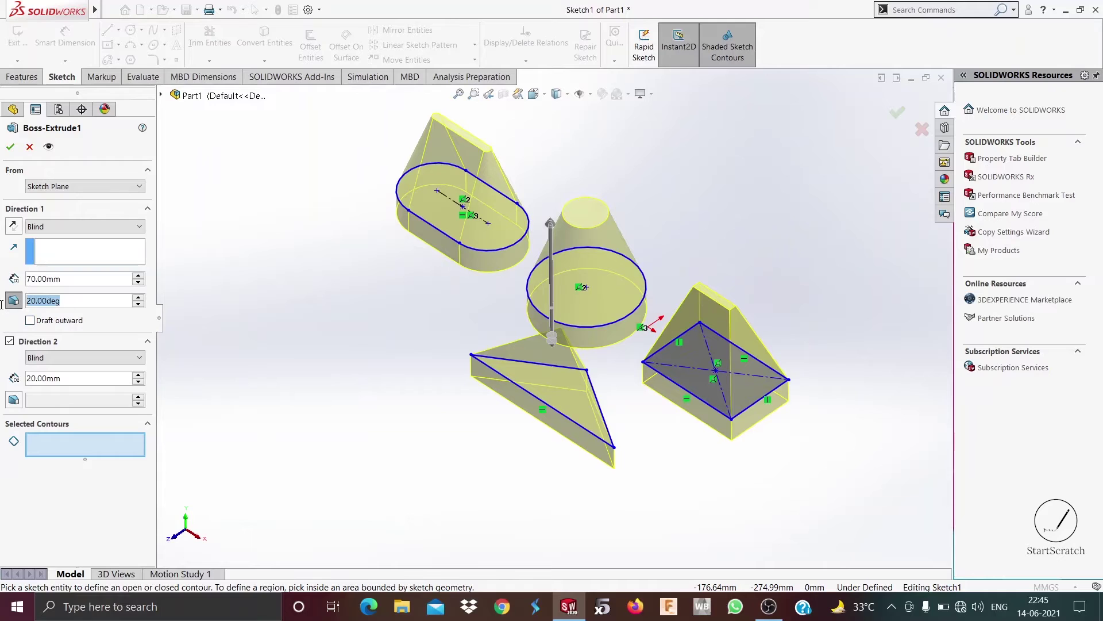
pyautogui.write('10')
pyautogui.press('Return')
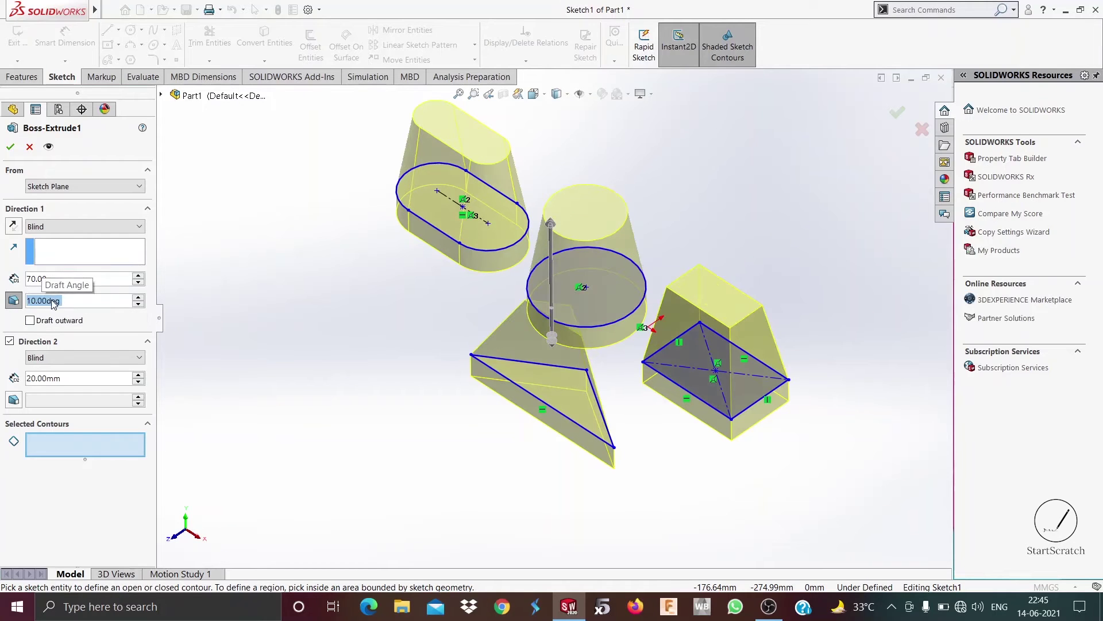
pyautogui.click(10, 146)
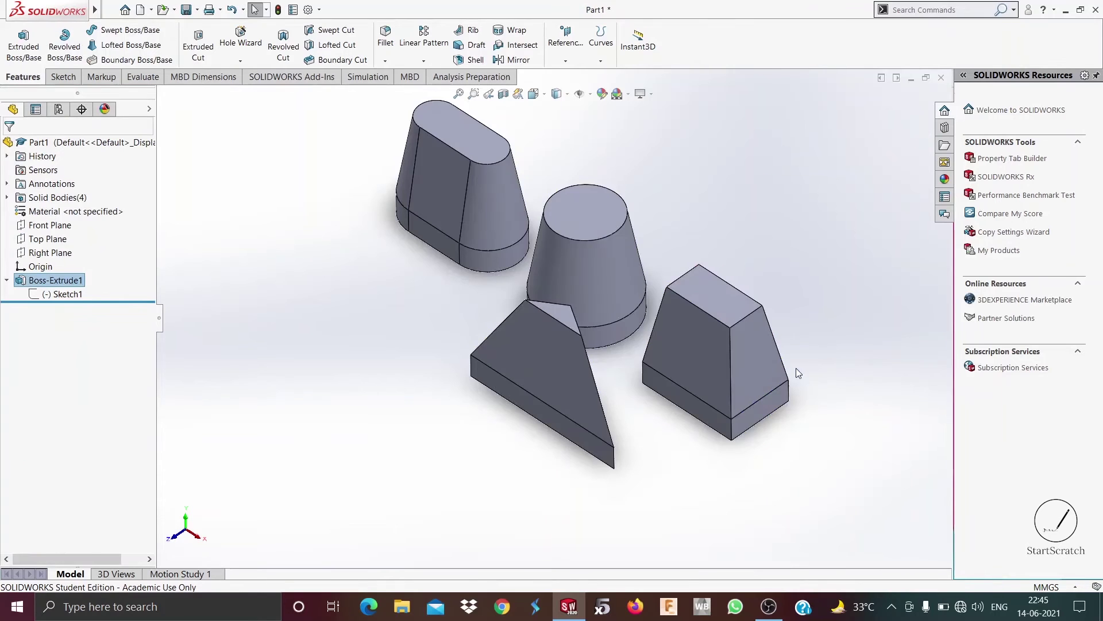
pyautogui.moveTo(392, 405); pyautogui.dragTo(432, 423, button='middle')
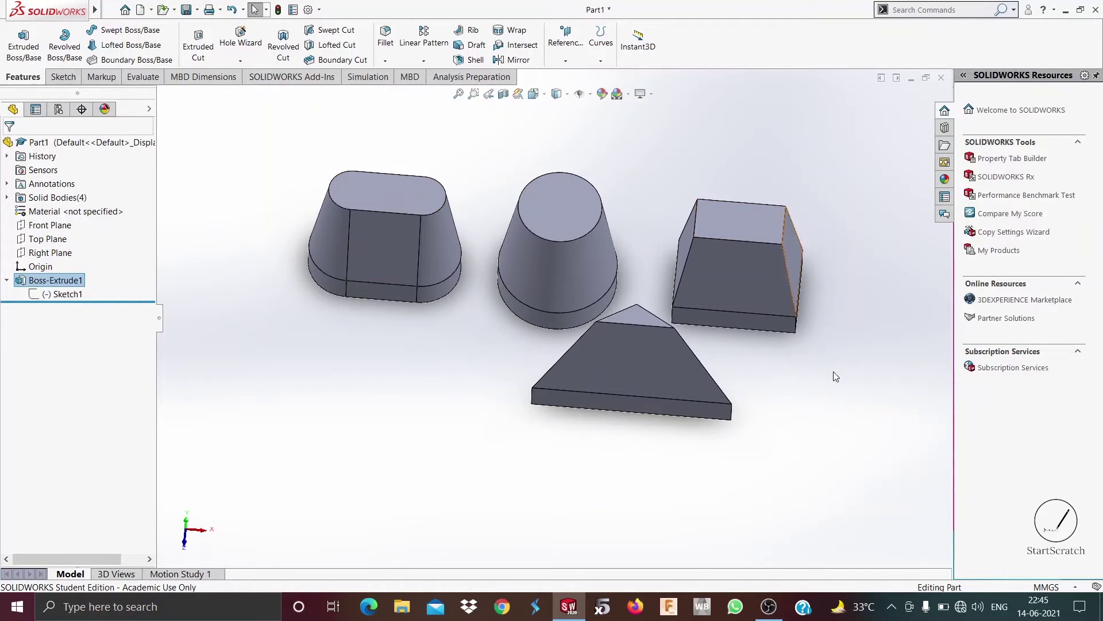
pyautogui.moveTo(838, 375); pyautogui.dragTo(763, 404, button='middle')
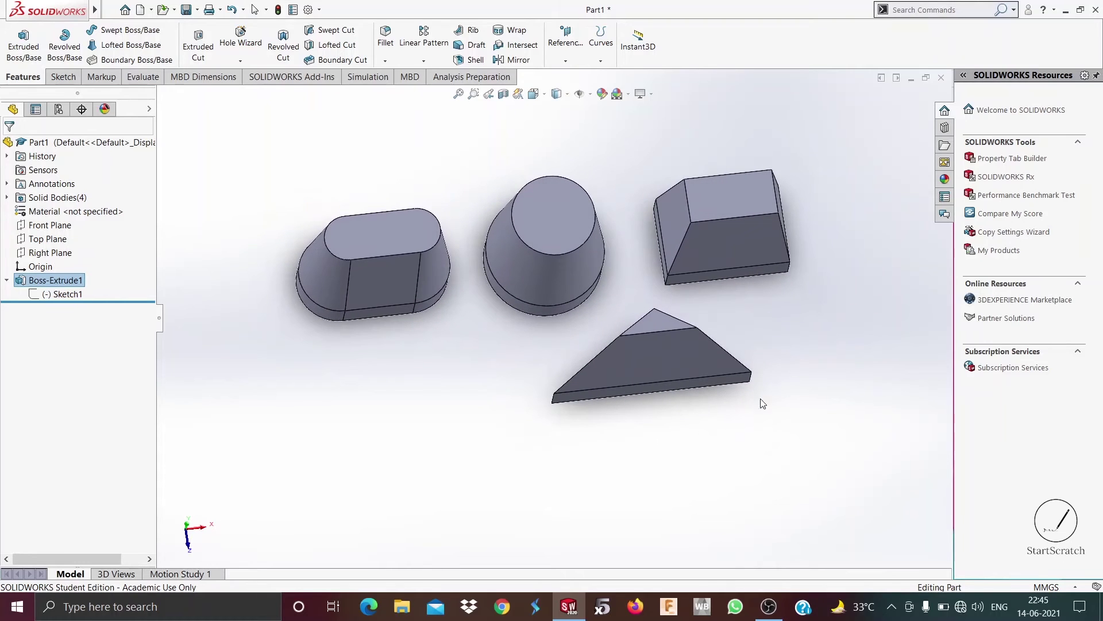
# Step: Sketch a circle of about 10.7 mm radius at the centre of the slot-shaped solid's top face and exit the sketch
pyautogui.click(401, 234)
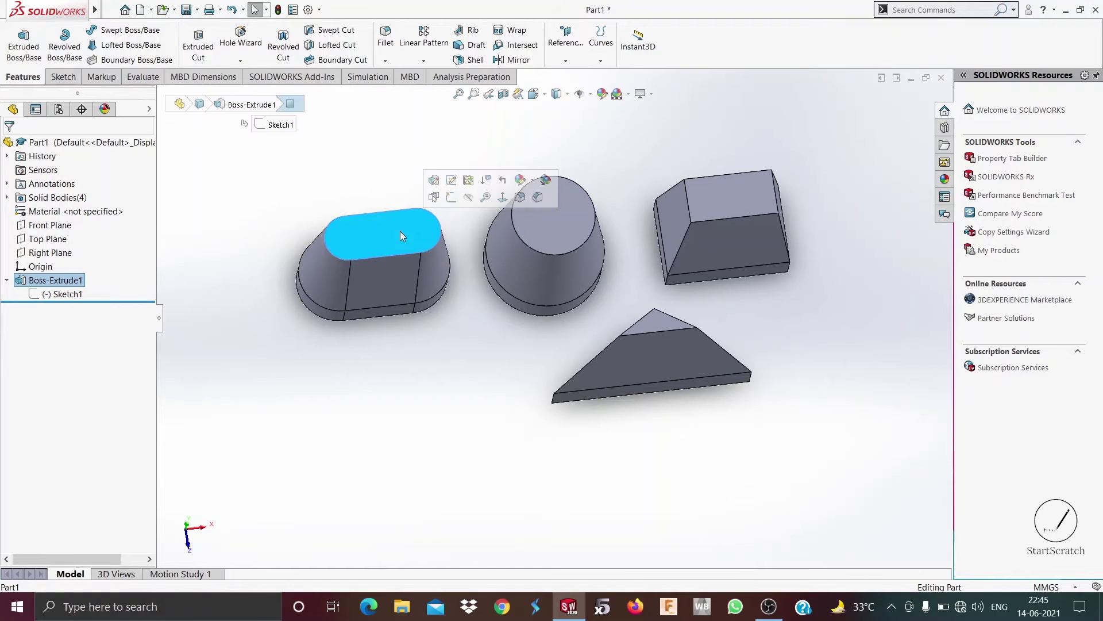
pyautogui.click(451, 197)
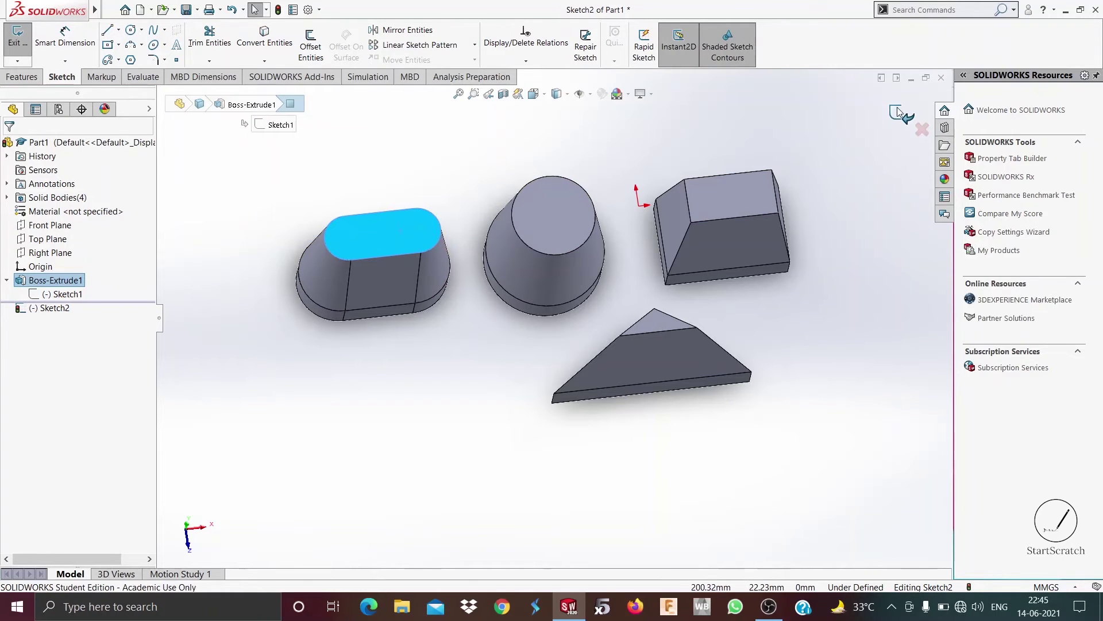
pyautogui.click(543, 94)
pyautogui.click(599, 140)
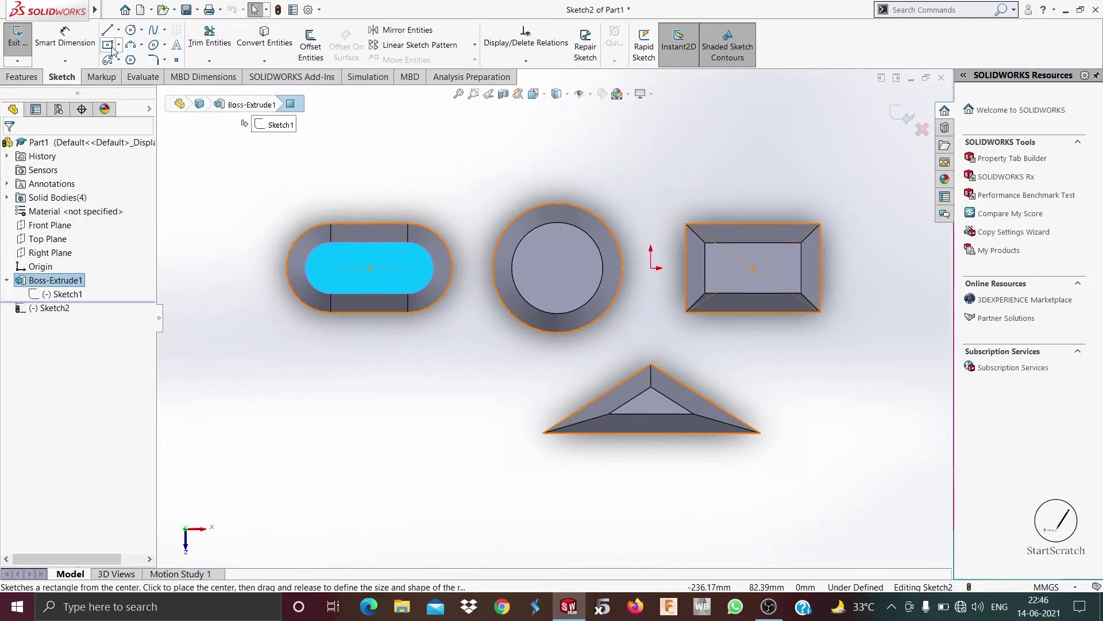
pyautogui.click(129, 32)
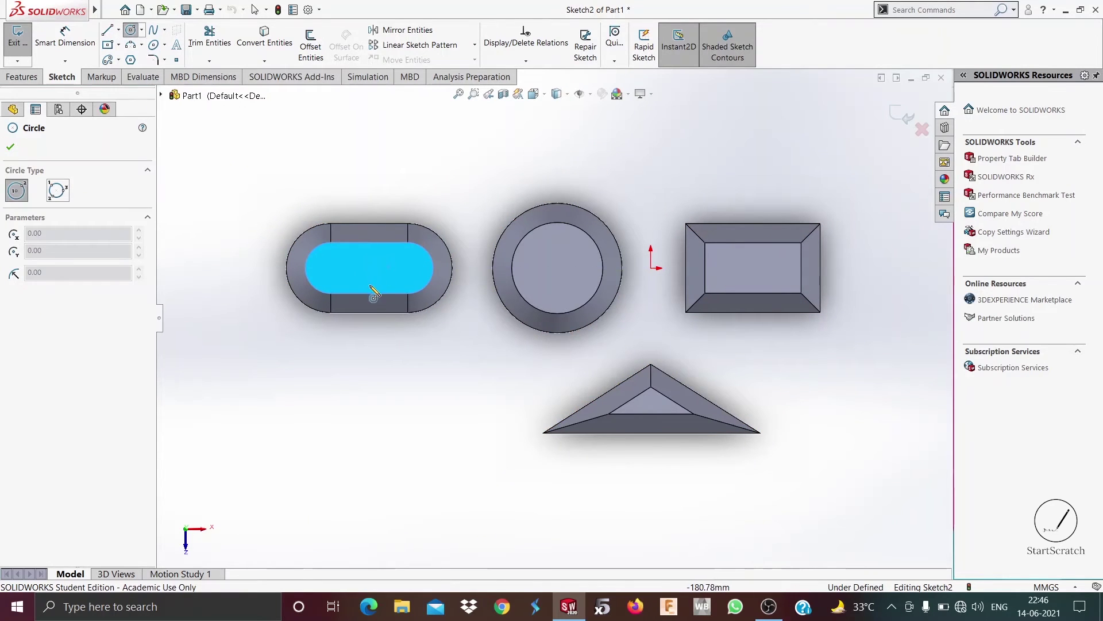
pyautogui.click(369, 267)
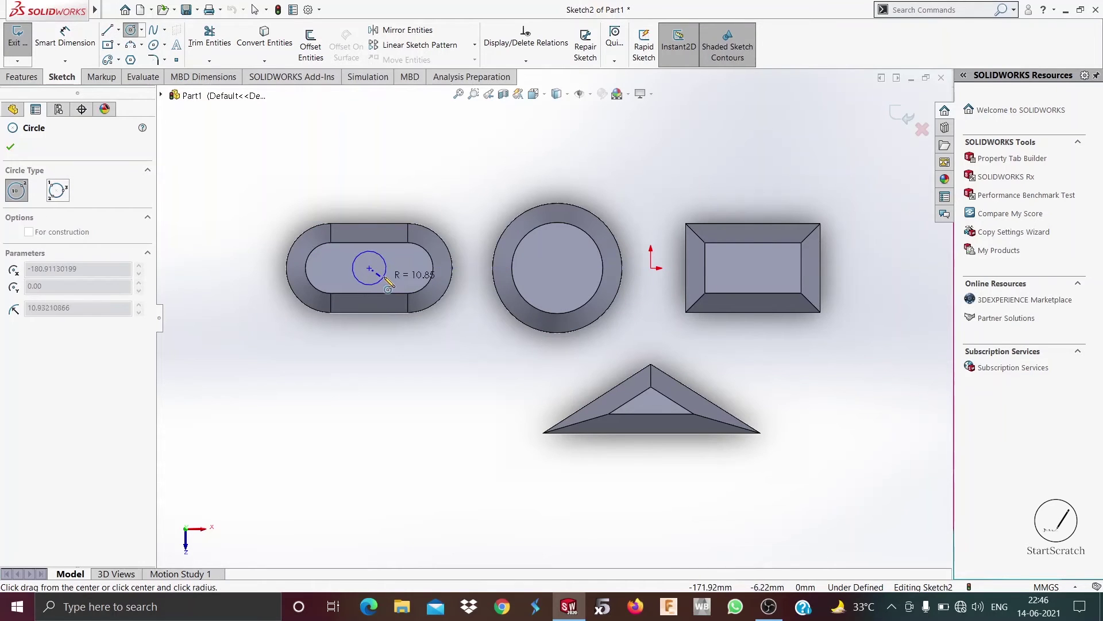
pyautogui.click(383, 280)
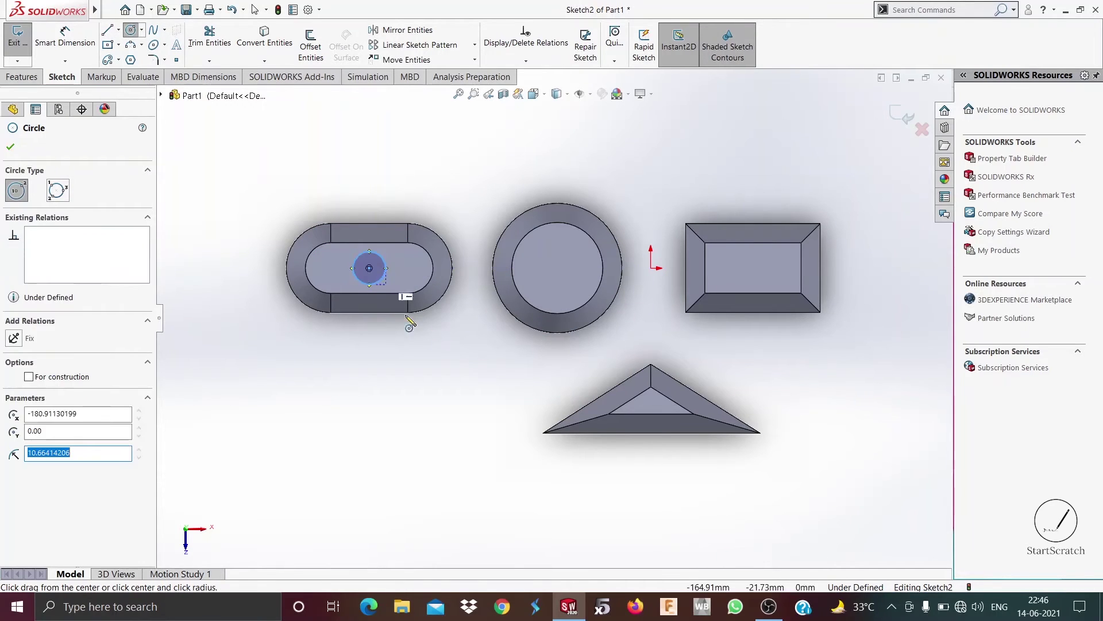
pyautogui.click(904, 118)
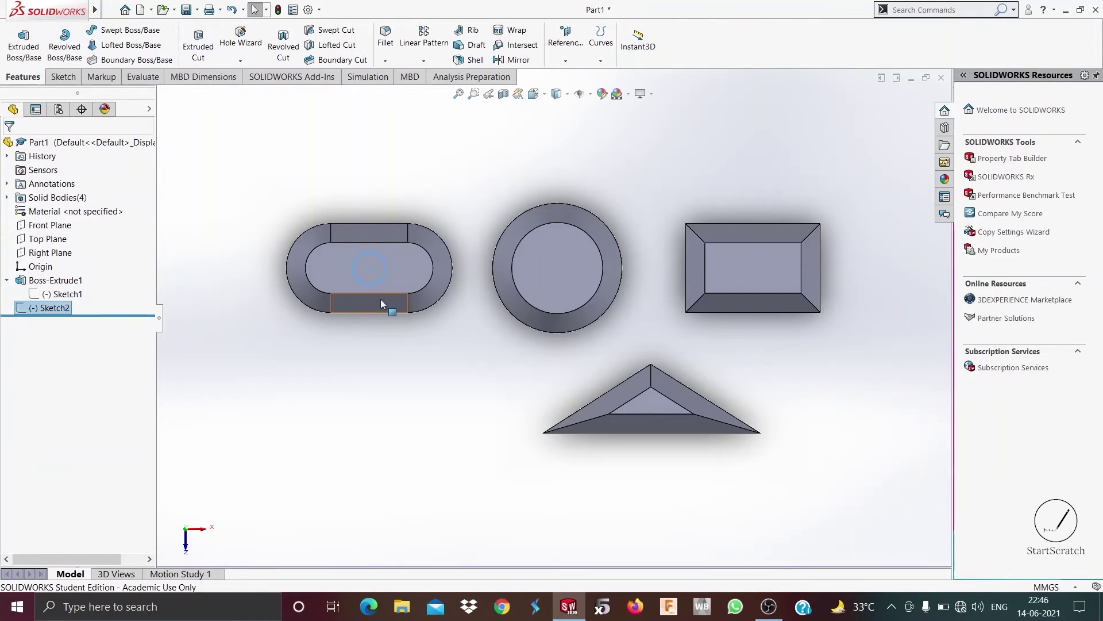
# Step: Extrude the circle on the slot-shaped solid upward as a boss with a 70 mm blind depth
pyautogui.moveTo(451, 372); pyautogui.dragTo(427, 340, button='middle')
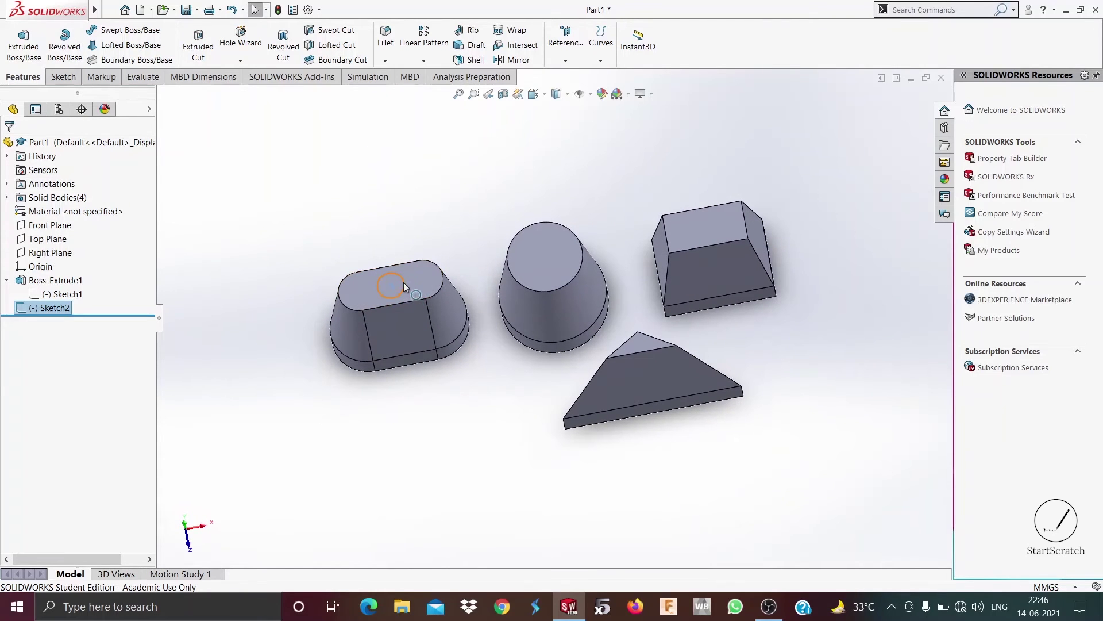
pyautogui.click(38, 47)
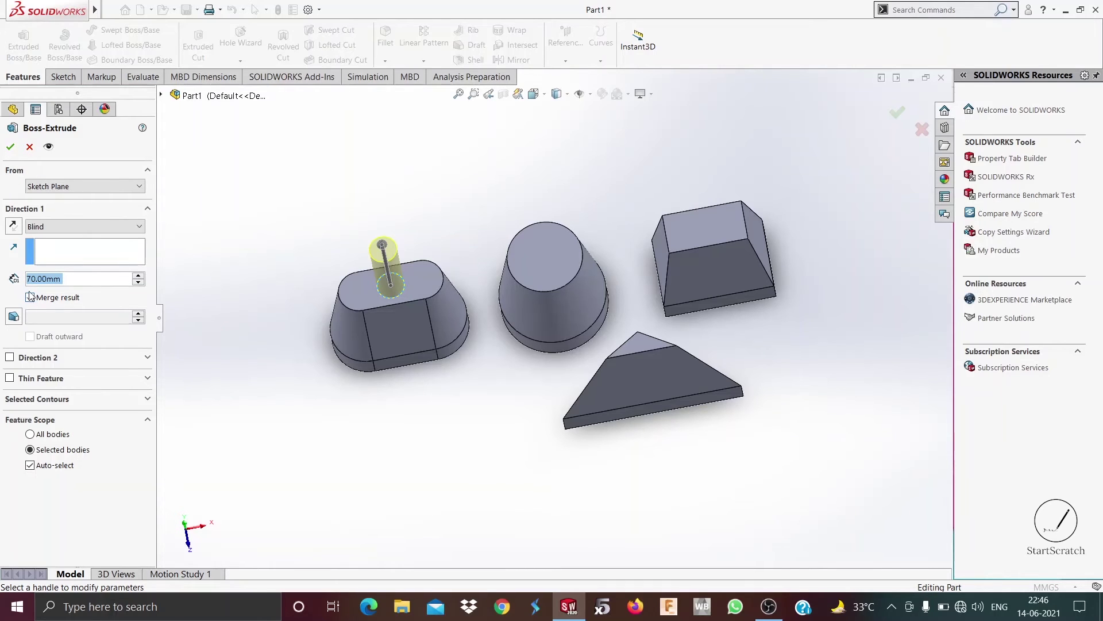
pyautogui.click(10, 146)
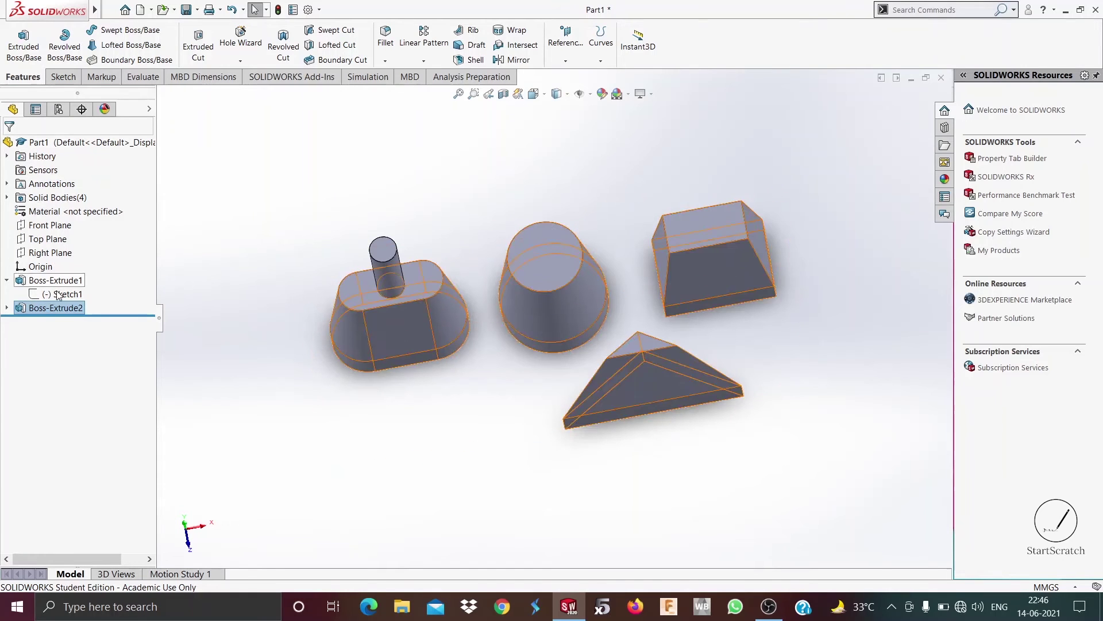
# Step: Switch off Merge result for the cylindrical boss on the slot-shaped solid and expand the list of solid bodies
pyautogui.rightClick(60, 308)
pyautogui.click(79, 274)
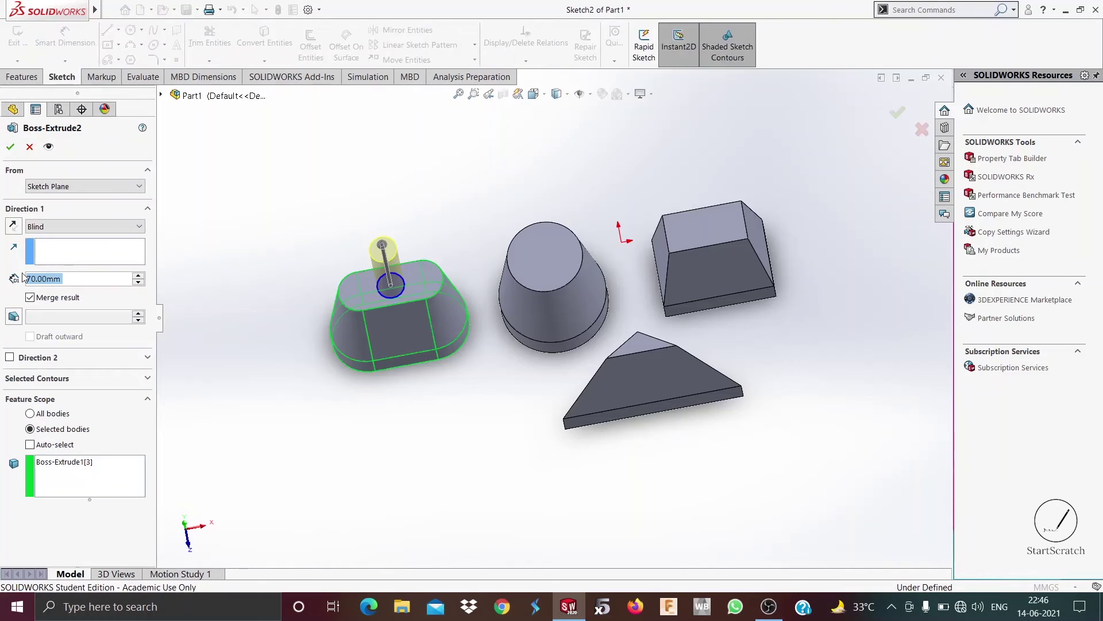
pyautogui.click(30, 298)
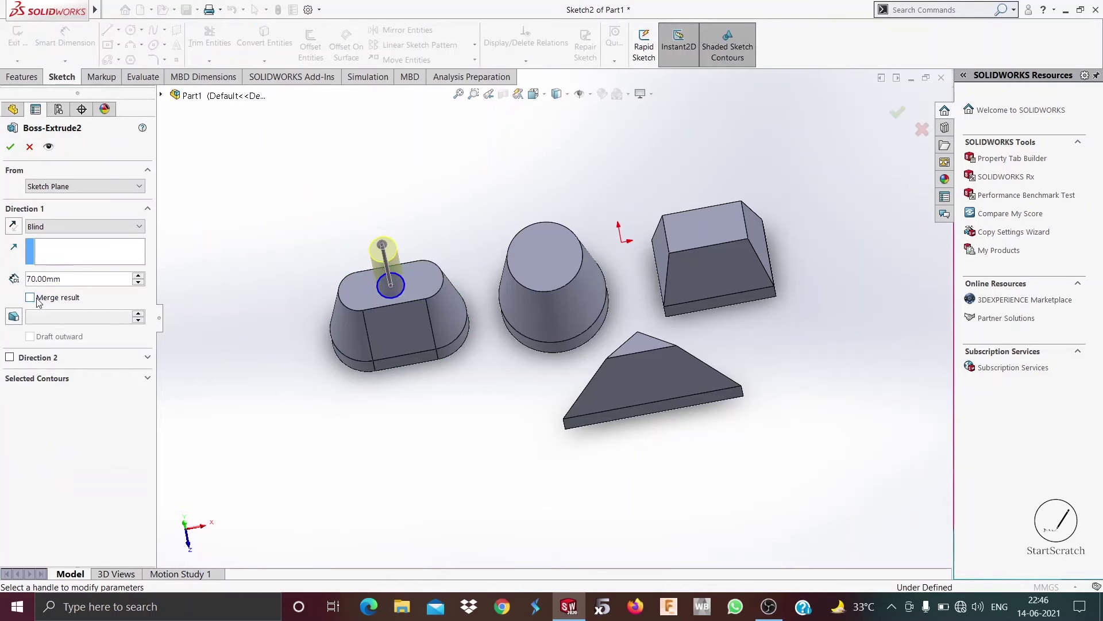
pyautogui.click(10, 147)
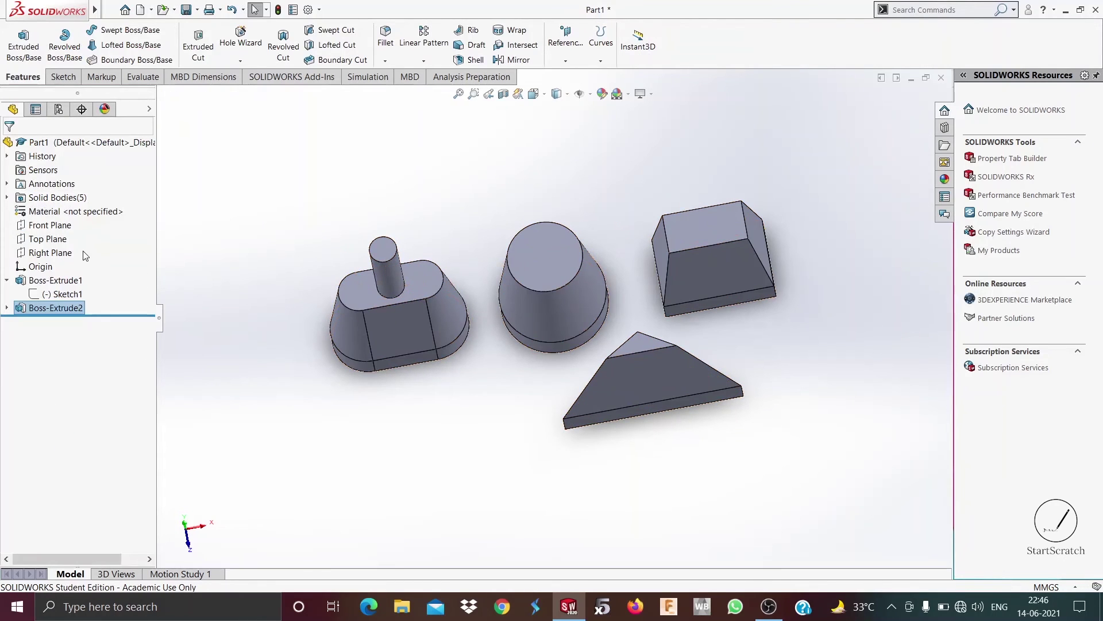
pyautogui.click(7, 198)
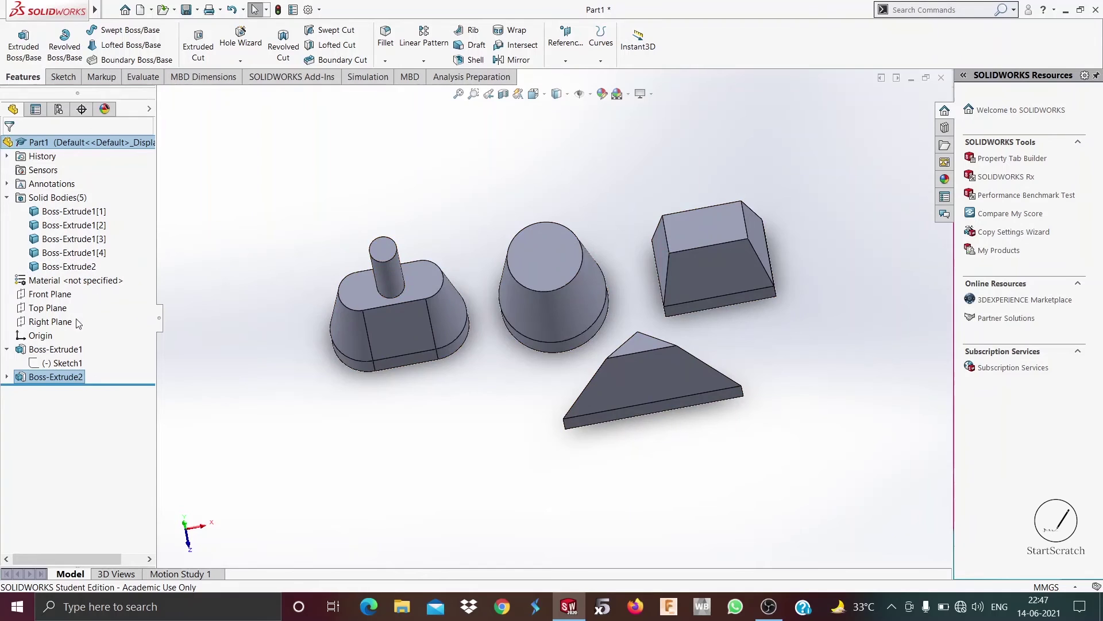
# Step: Edit the cylindrical boss again and switch Merge result on with automatically selected bodies
pyautogui.rightClick(51, 377)
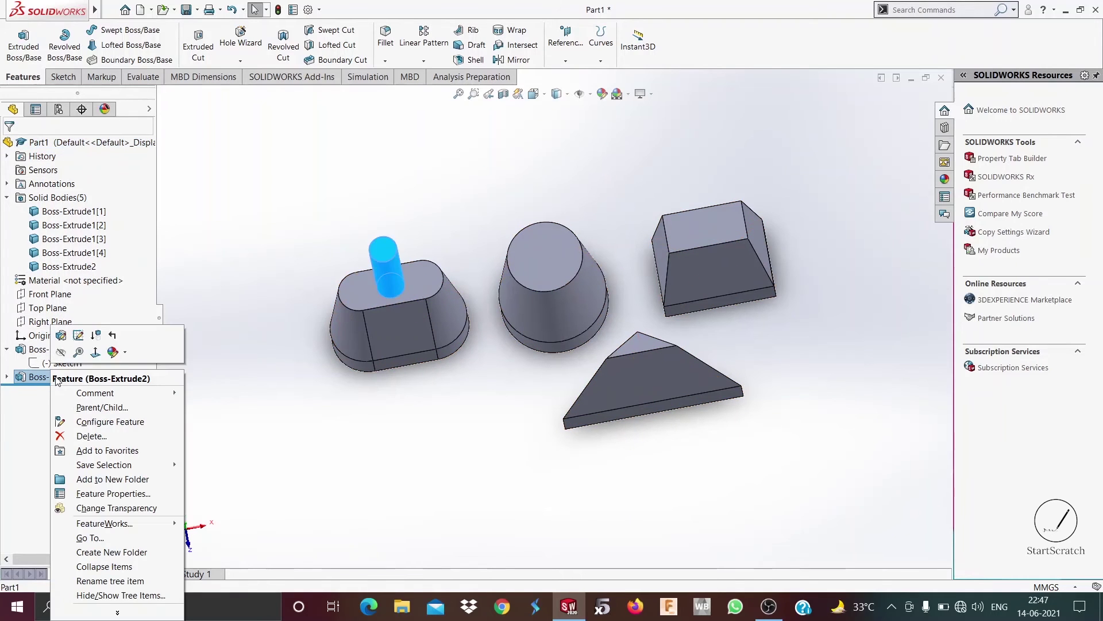
pyautogui.click(64, 337)
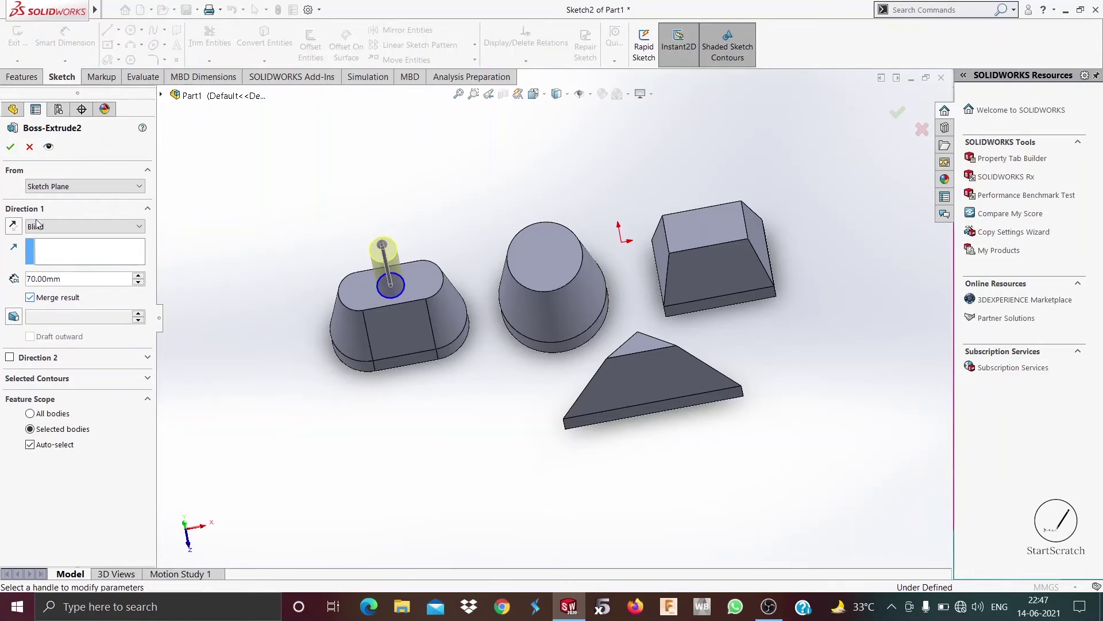
pyautogui.click(14, 148)
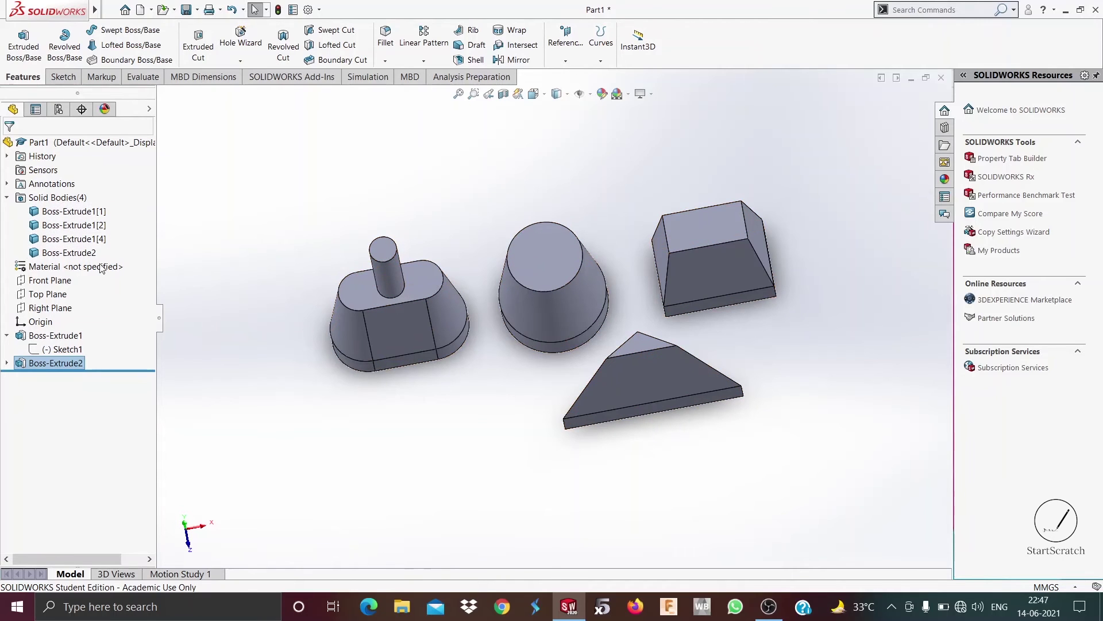
# Step: Edit the cylindrical boss once more and disable Merge result so it stays a separate body
pyautogui.rightClick(65, 364)
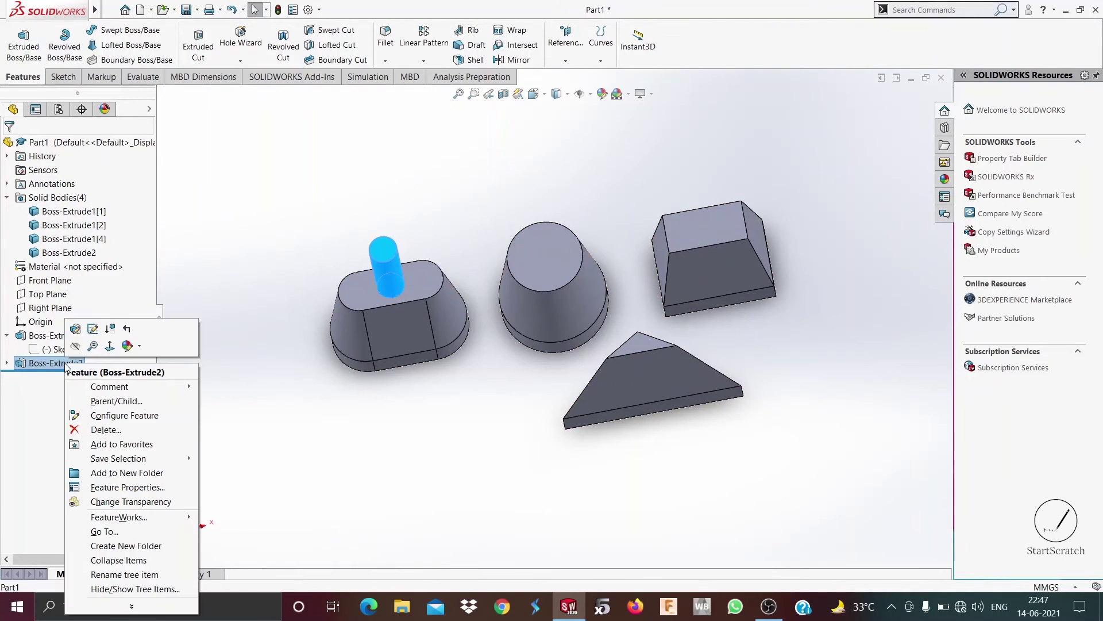
pyautogui.click(78, 328)
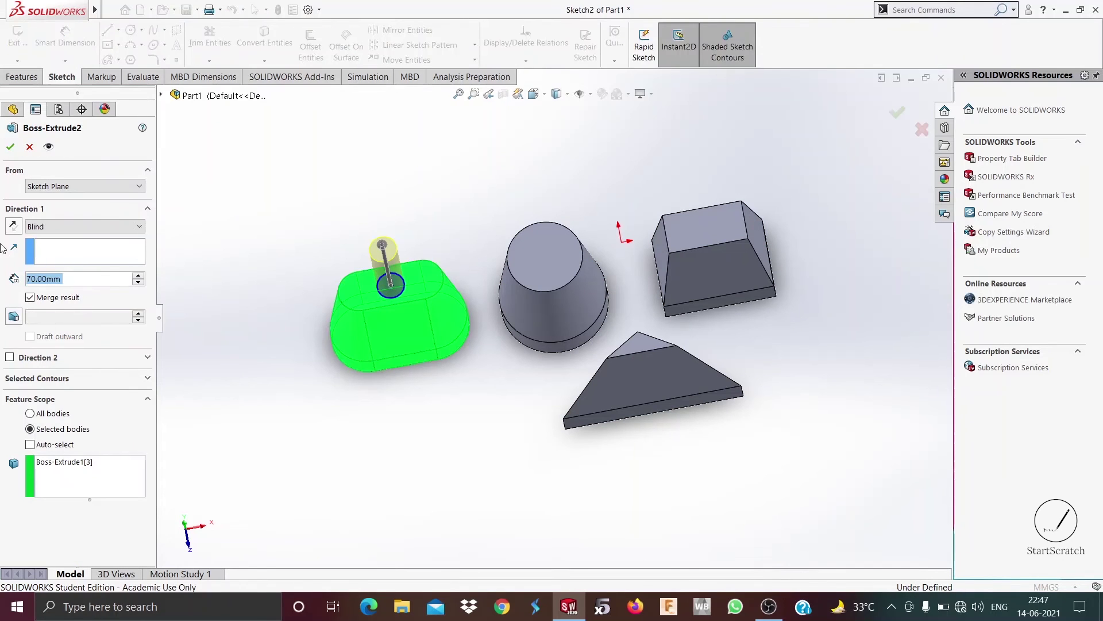
pyautogui.click(30, 297)
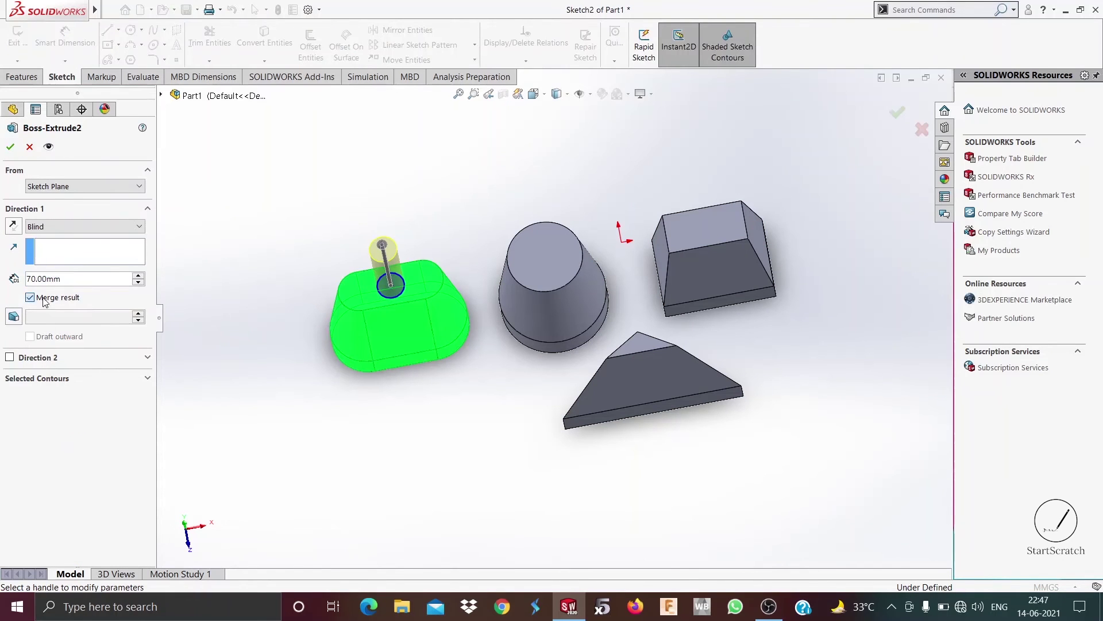
pyautogui.click(13, 147)
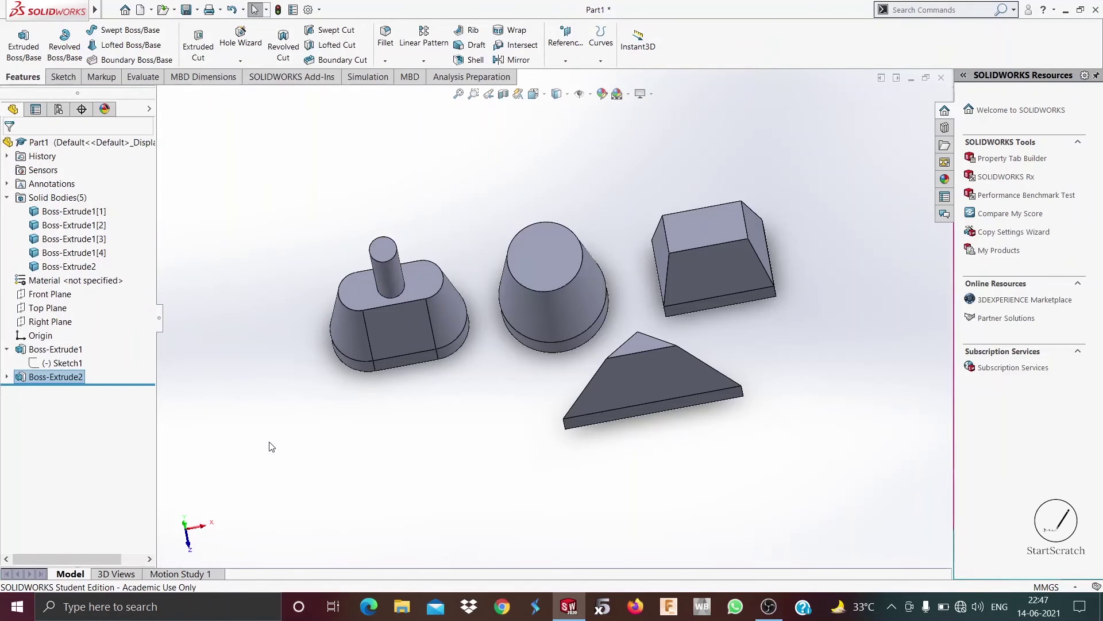
# Step: Sketch a centre rectangle about 29 by 20 mm on the rectangular solid's sloped front face and exit the sketch
pyautogui.moveTo(261, 443); pyautogui.dragTo(271, 414, button='middle')
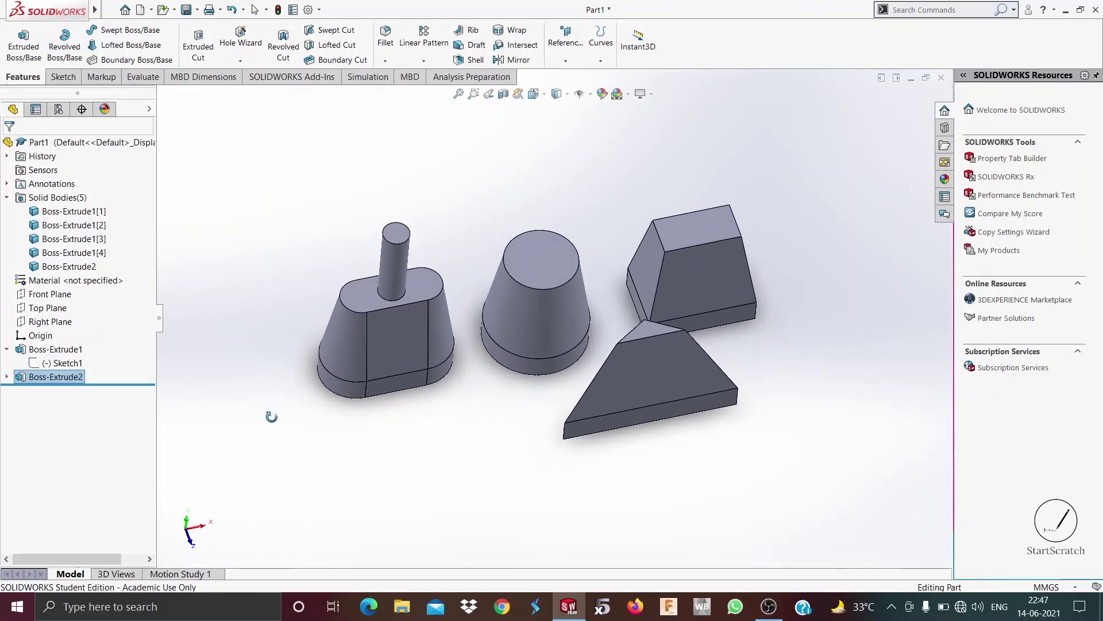
pyautogui.click(547, 322)
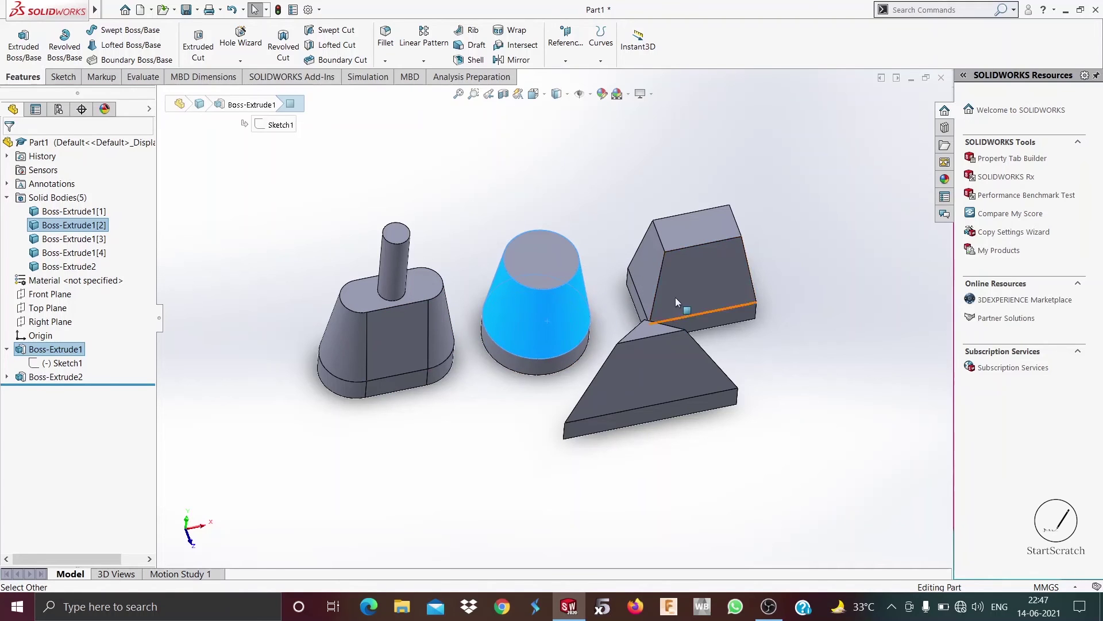
pyautogui.click(687, 280)
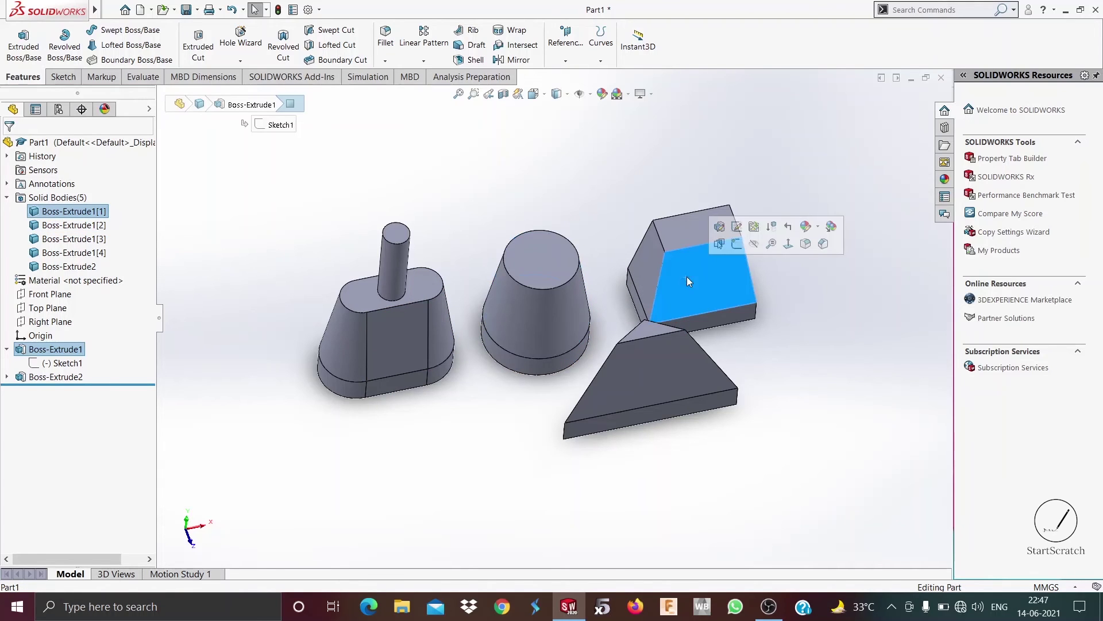
pyautogui.click(736, 245)
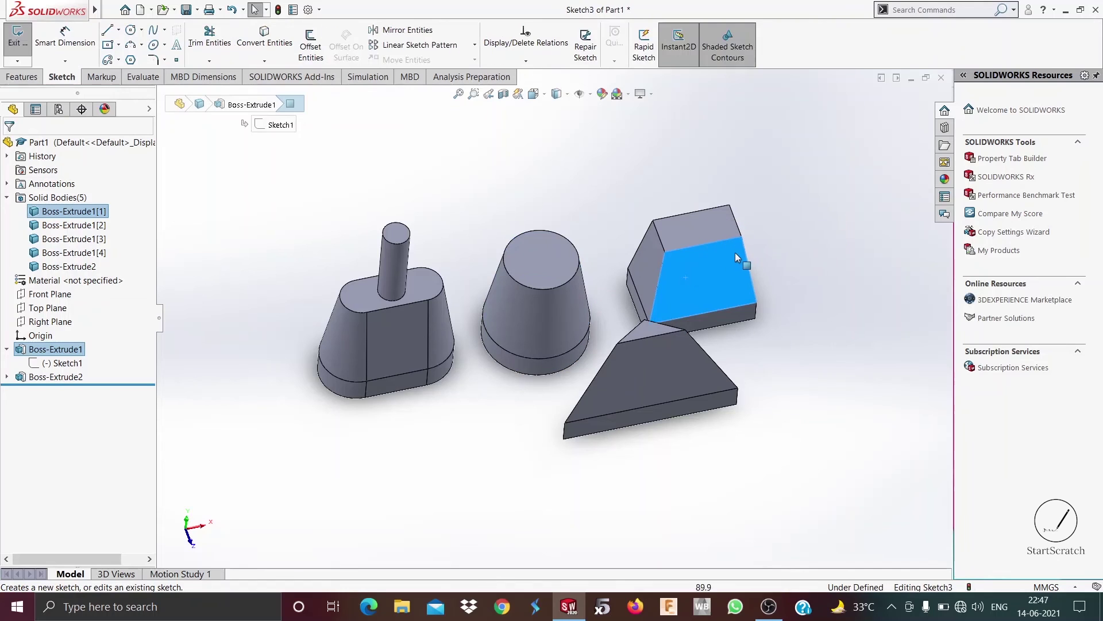
pyautogui.click(547, 95)
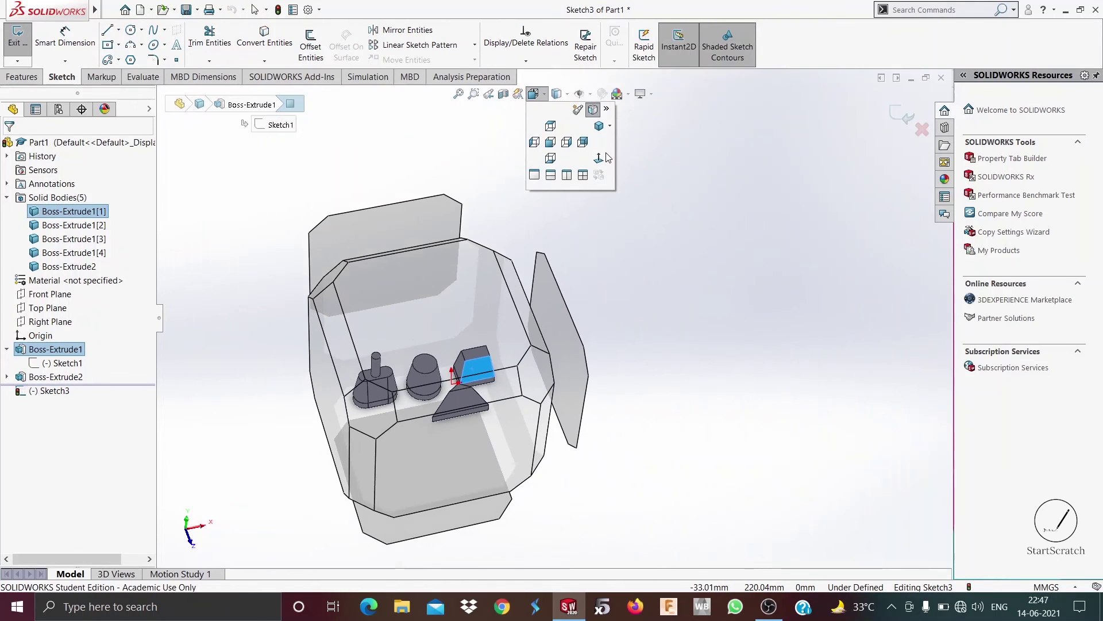
pyautogui.click(602, 162)
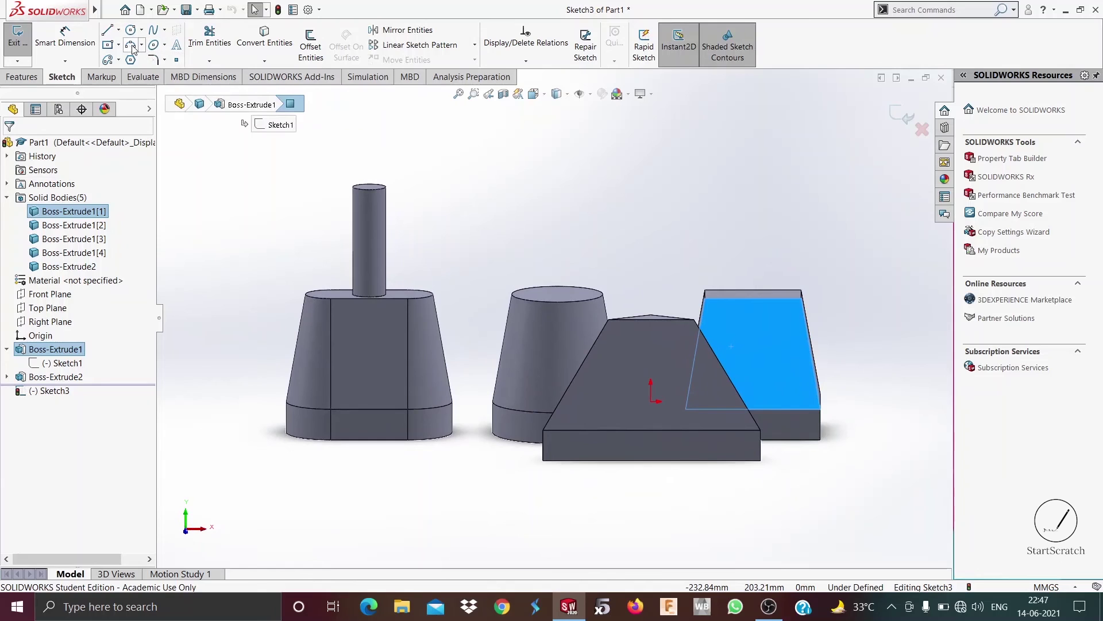
pyautogui.click(107, 45)
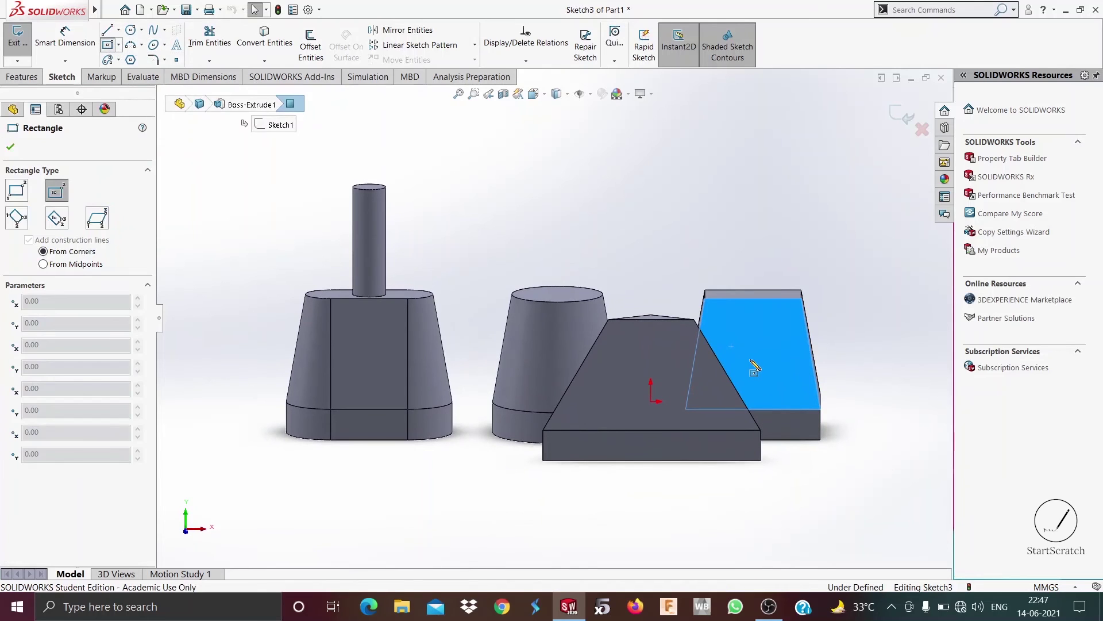
pyautogui.click(754, 352)
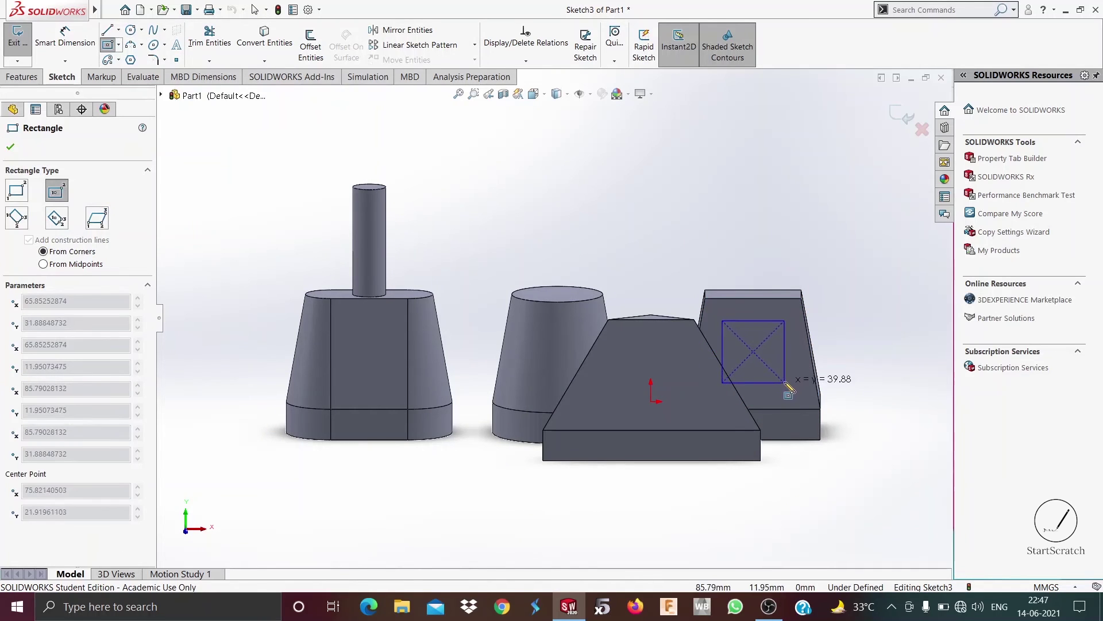
pyautogui.click(777, 367)
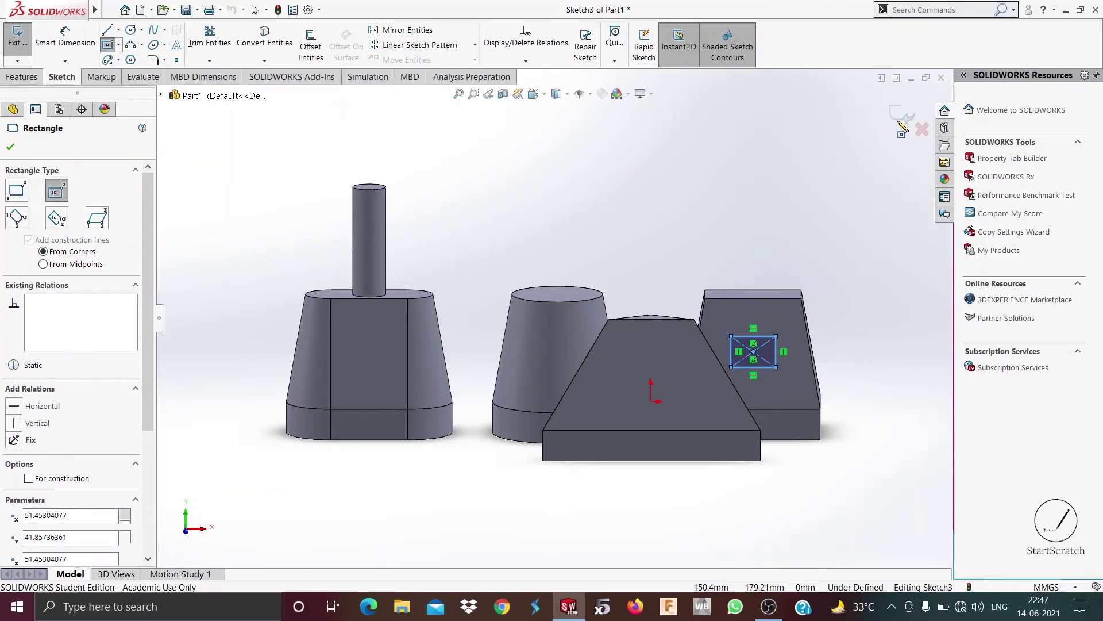
pyautogui.press('Escape')
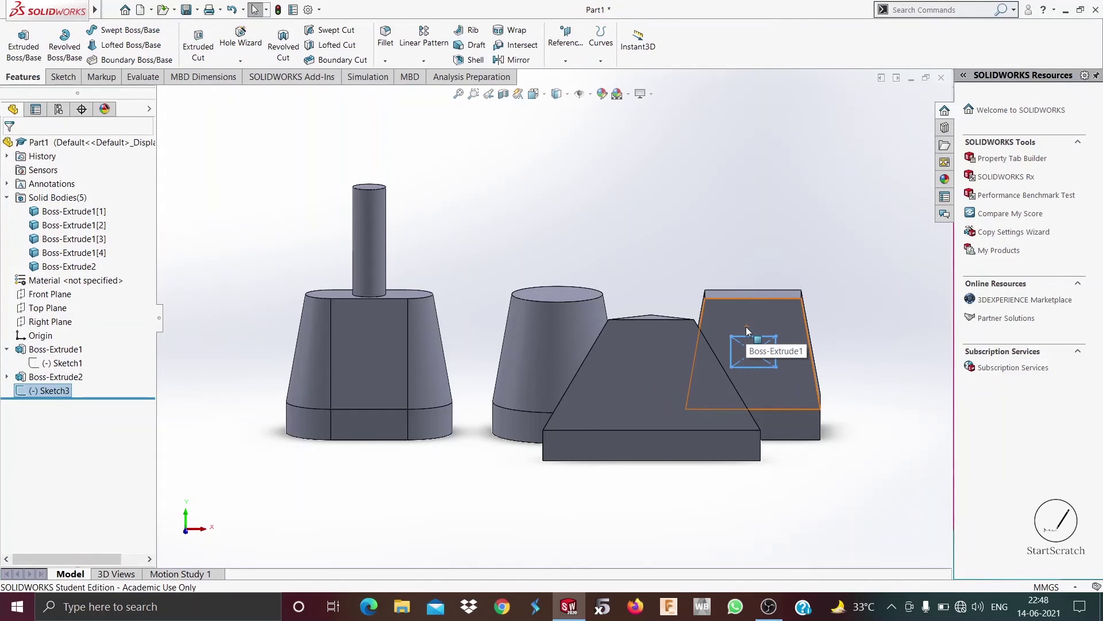
# Step: Compare the Shaded, Hidden Lines Removed and Hidden Lines Visible display styles on the solids, then restore Shaded With Edges
pyautogui.moveTo(882, 446); pyautogui.dragTo(808, 440, button='middle')
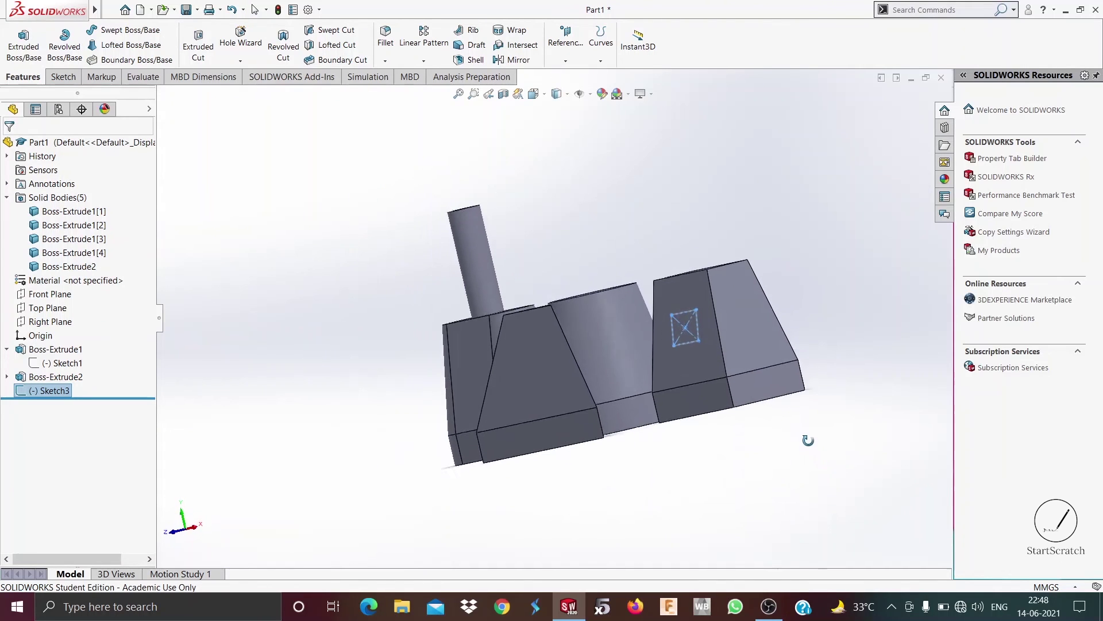
pyautogui.hotkey('ctrl', '7')
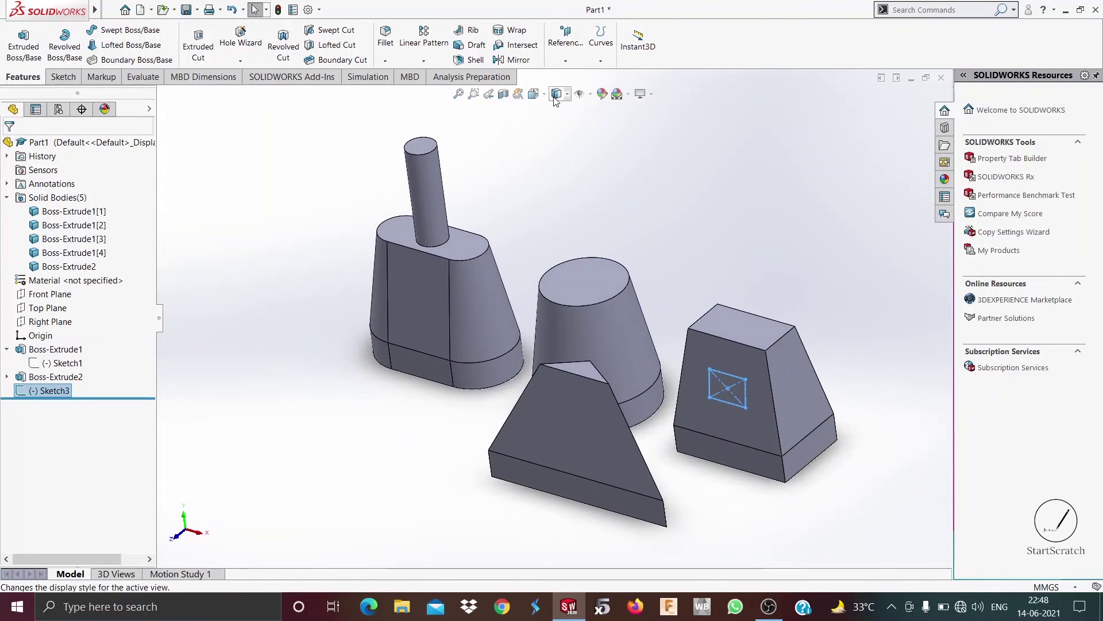
pyautogui.click(543, 96)
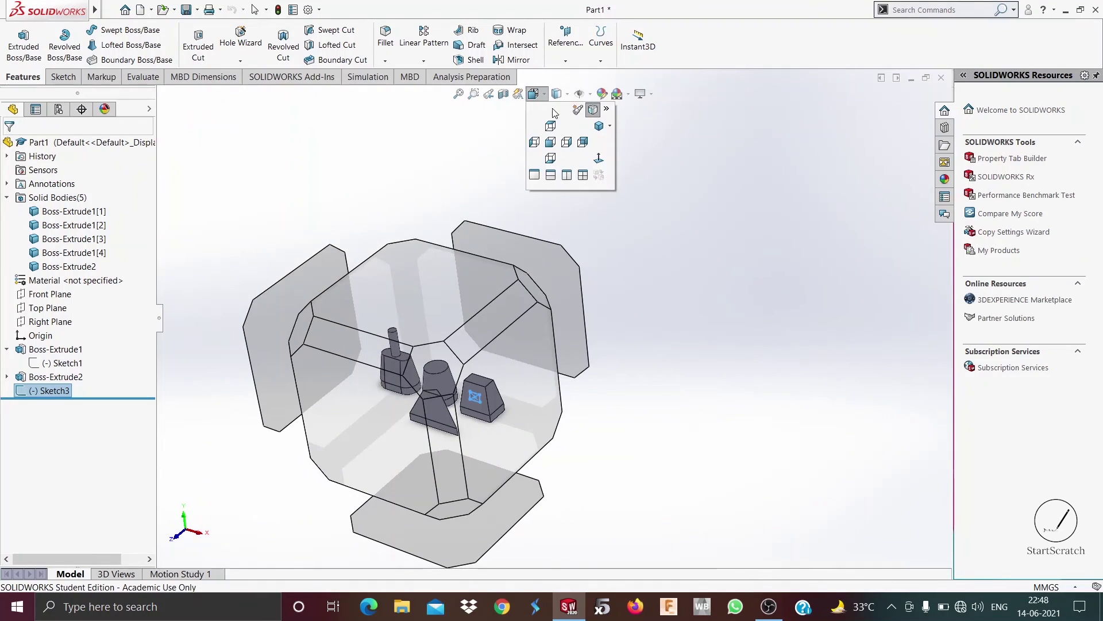
pyautogui.click(600, 128)
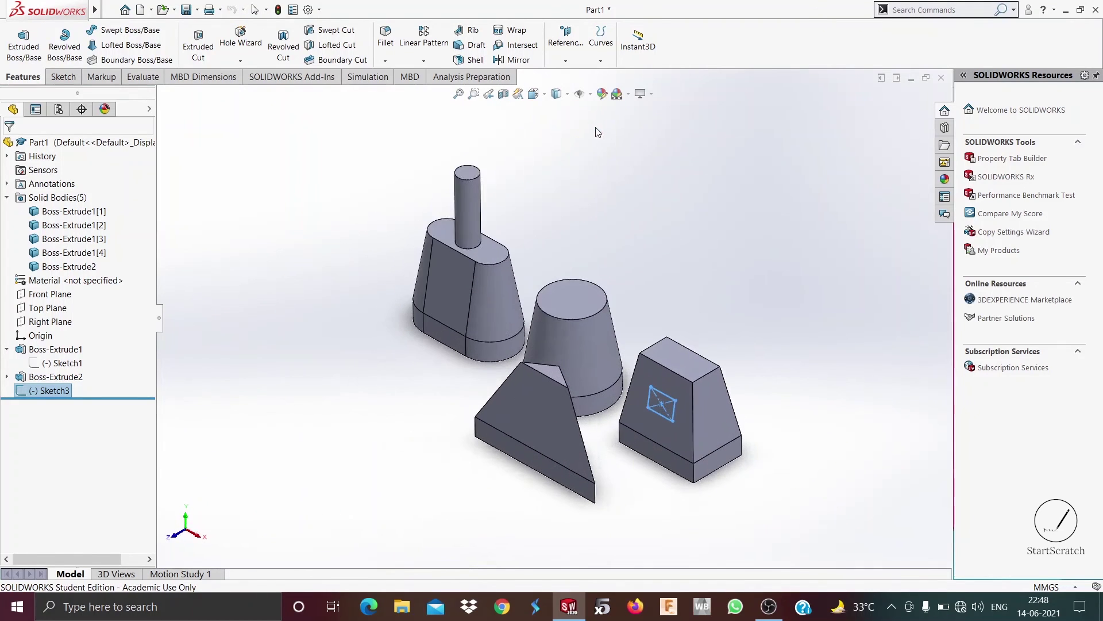
pyautogui.click(590, 94)
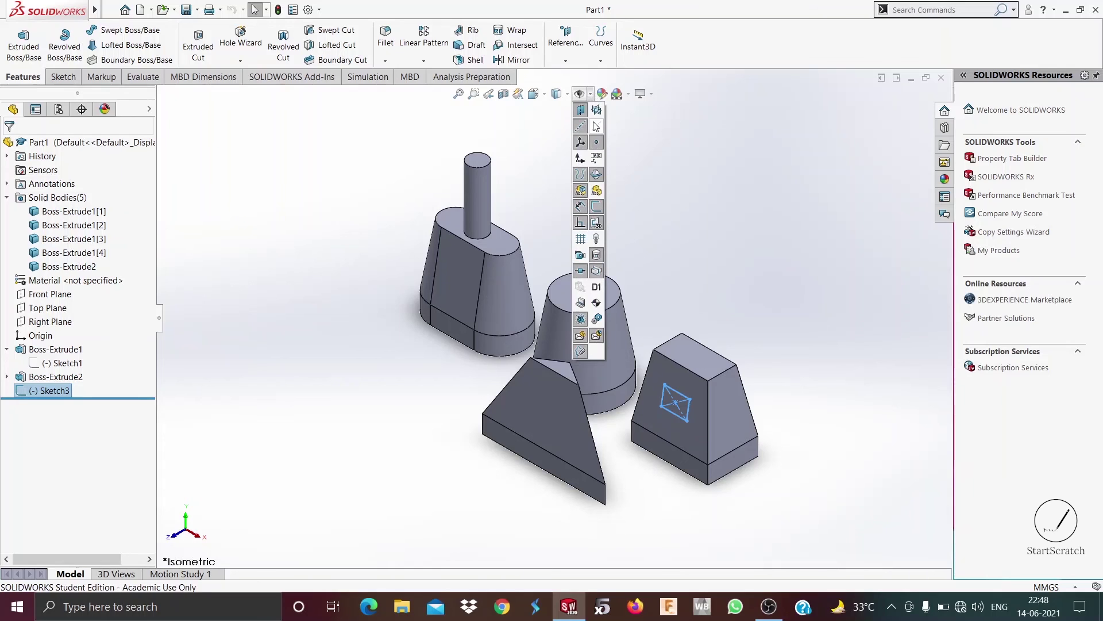
pyautogui.click(557, 94)
pyautogui.click(558, 126)
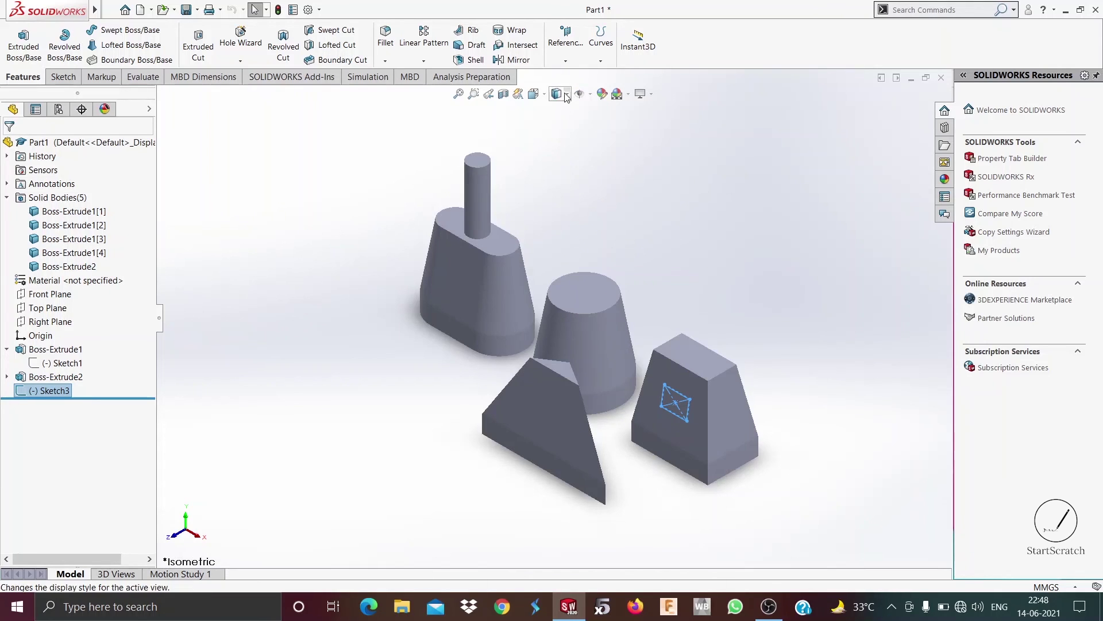
pyautogui.click(568, 94)
pyautogui.click(560, 142)
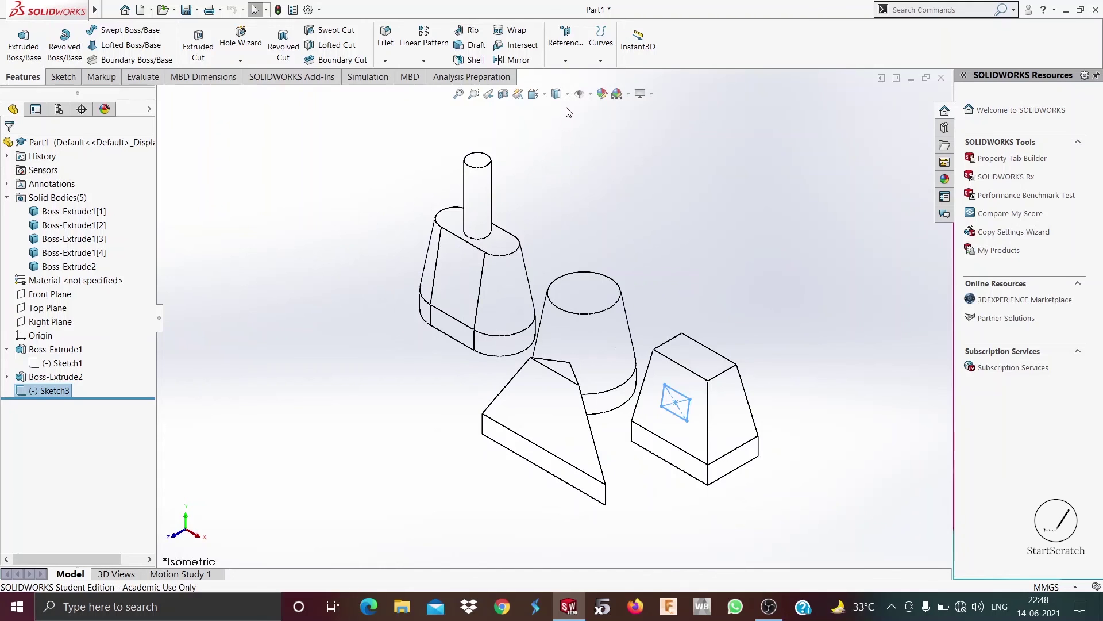
pyautogui.click(568, 94)
pyautogui.click(557, 158)
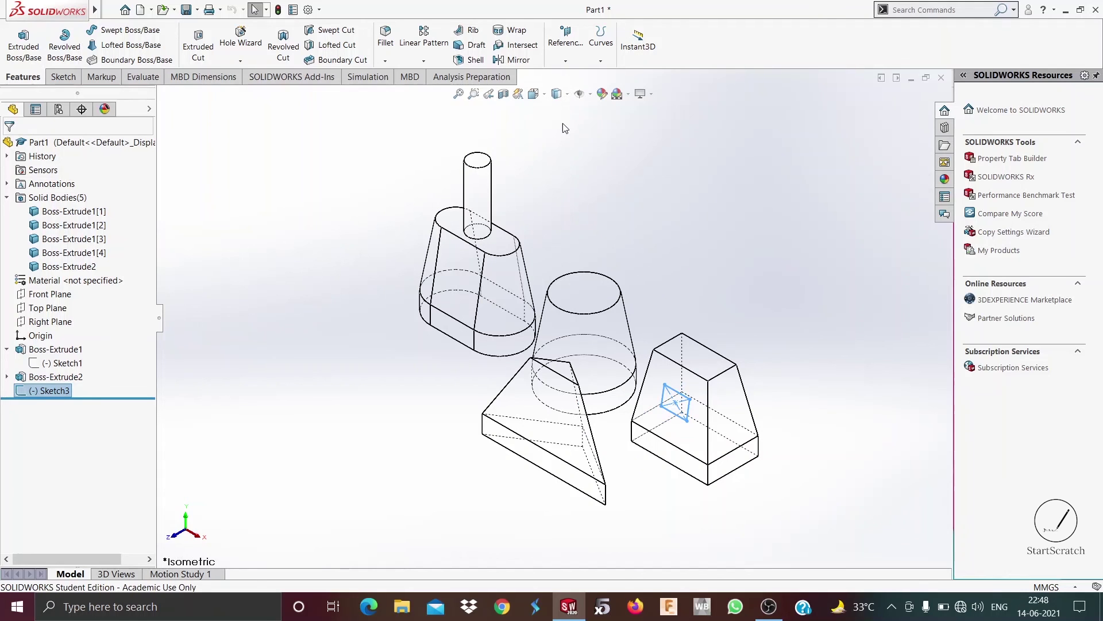
pyautogui.click(567, 96)
pyautogui.click(563, 110)
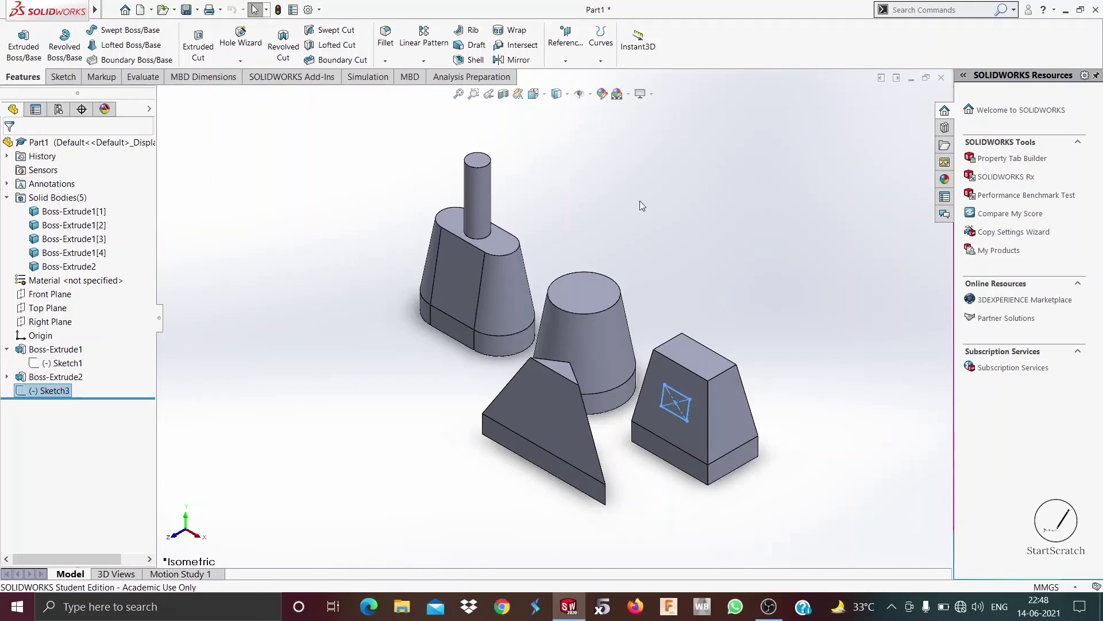